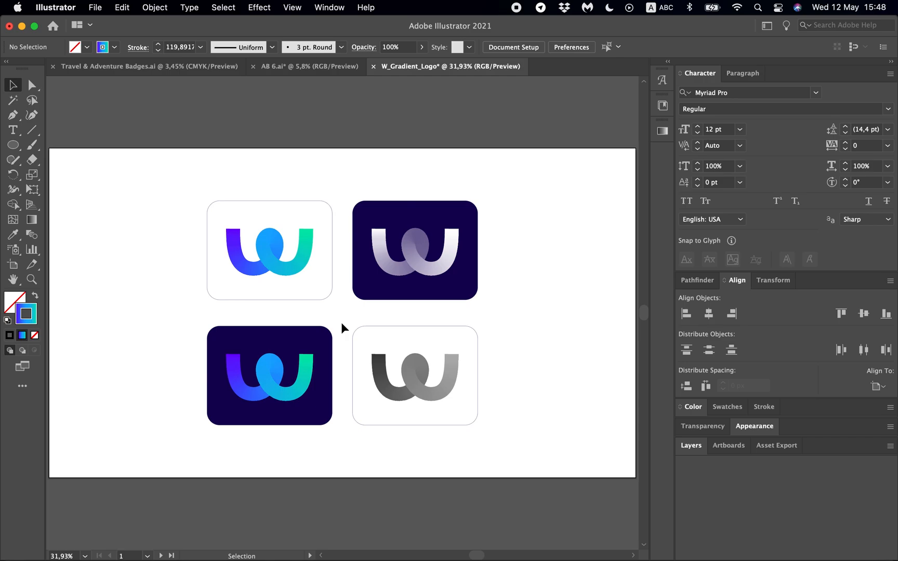
# - Show the guides on the second artboard, the one containing only the gradient square
pyautogui.hscroll(10, 341, 323)
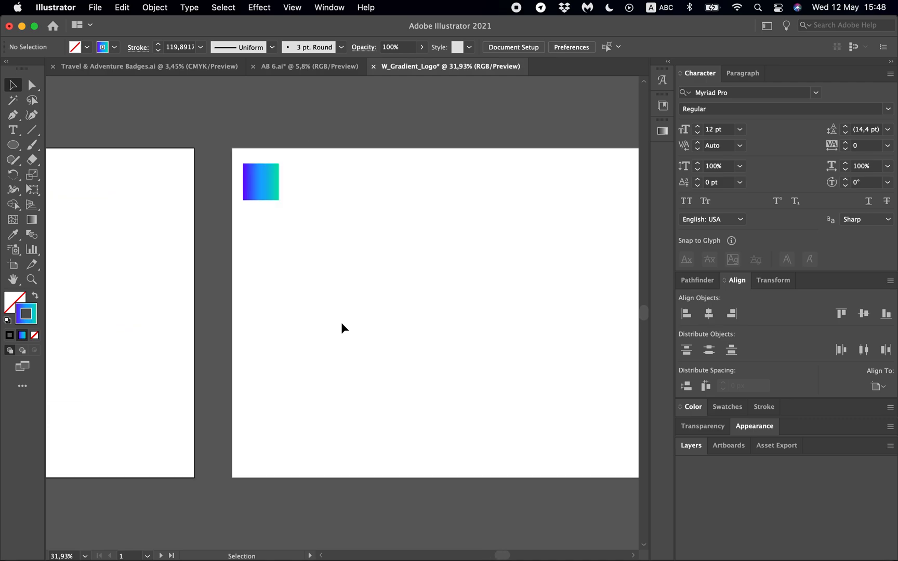
pyautogui.hscroll(5, 341, 327)
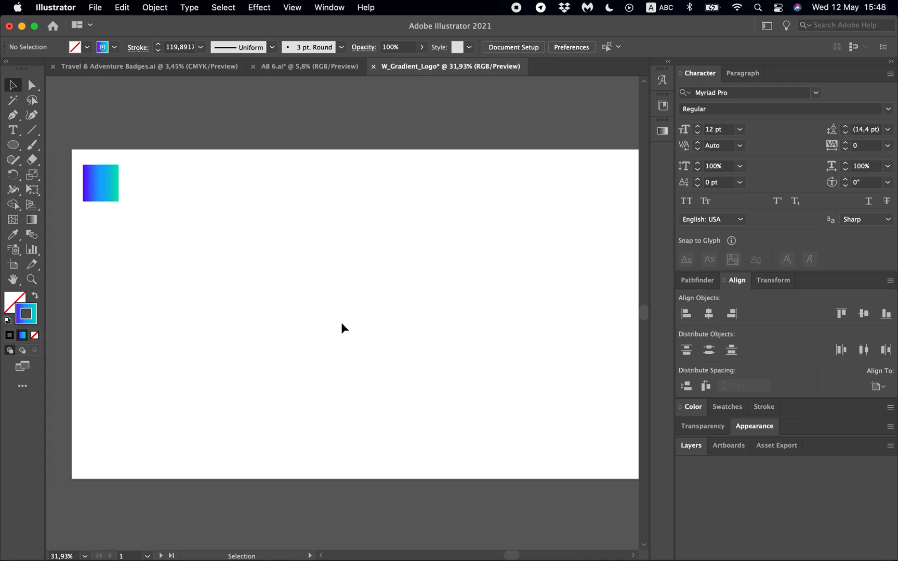
pyautogui.hscroll(-15, 342, 324)
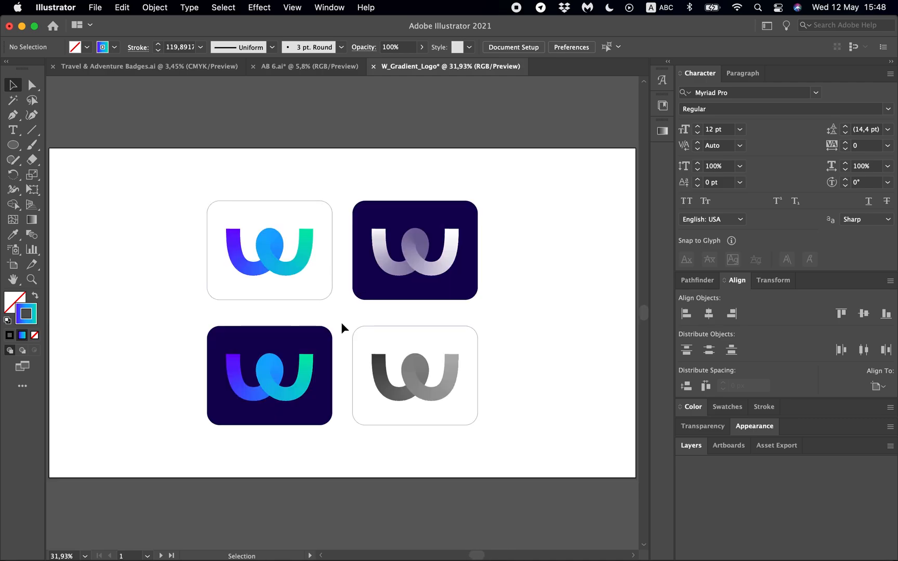
pyautogui.hscroll(5, 499, 293)
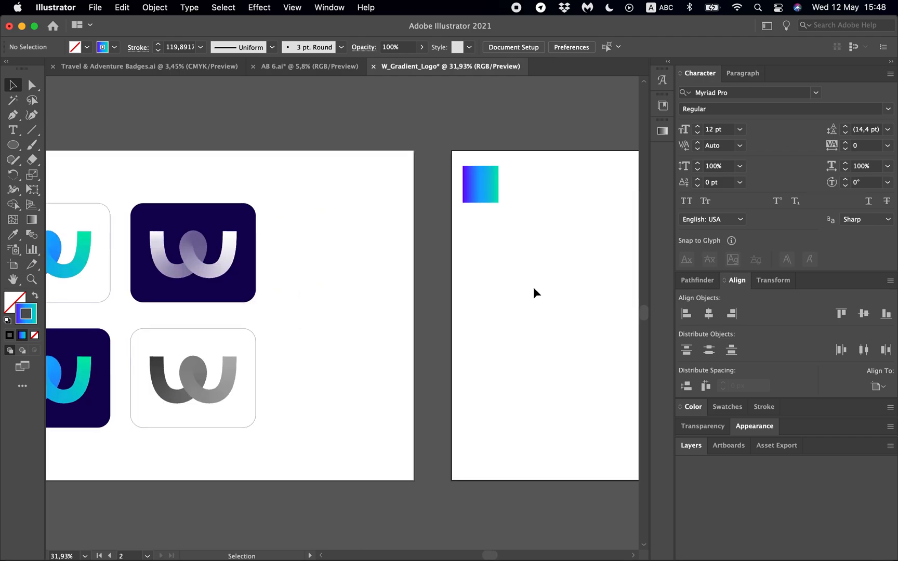
pyautogui.hscroll(8, 534, 288)
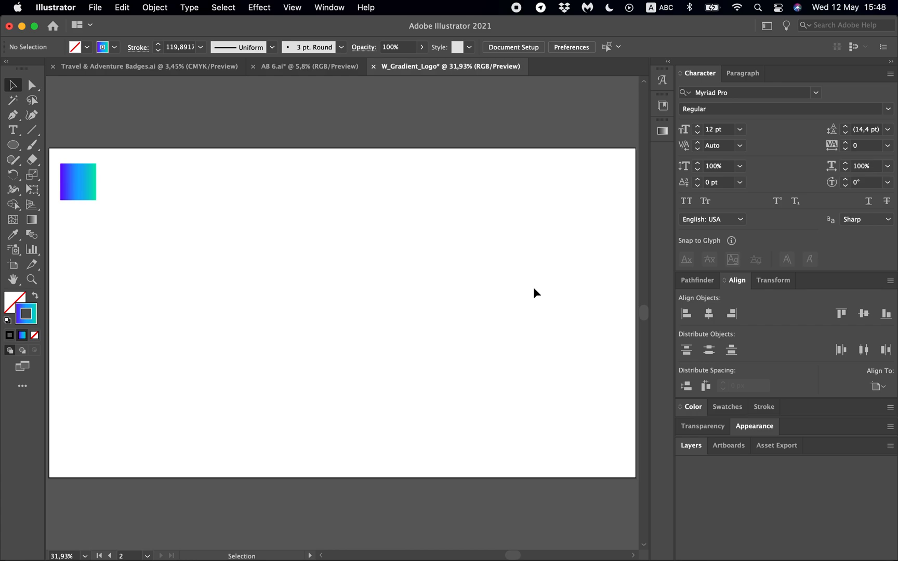
pyautogui.press('super+semicolon')
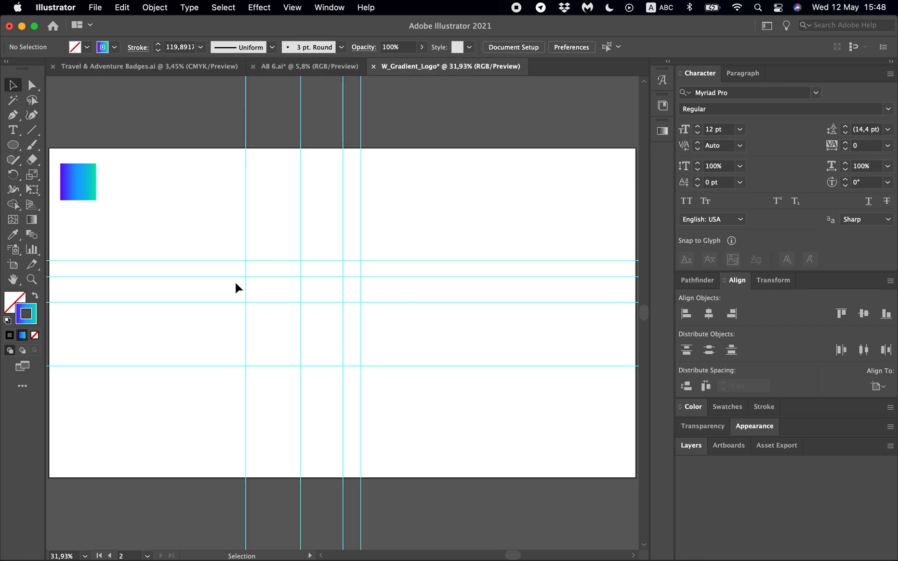
# - Set up the Pen tool with a solid black stroke of 120 pt and no fill
pyautogui.click(11, 114)
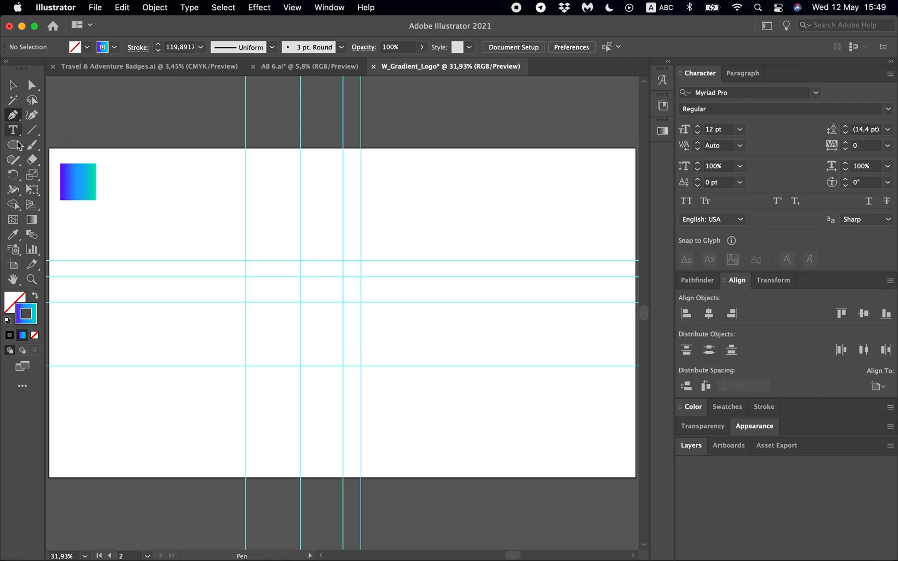
pyautogui.click(9, 335)
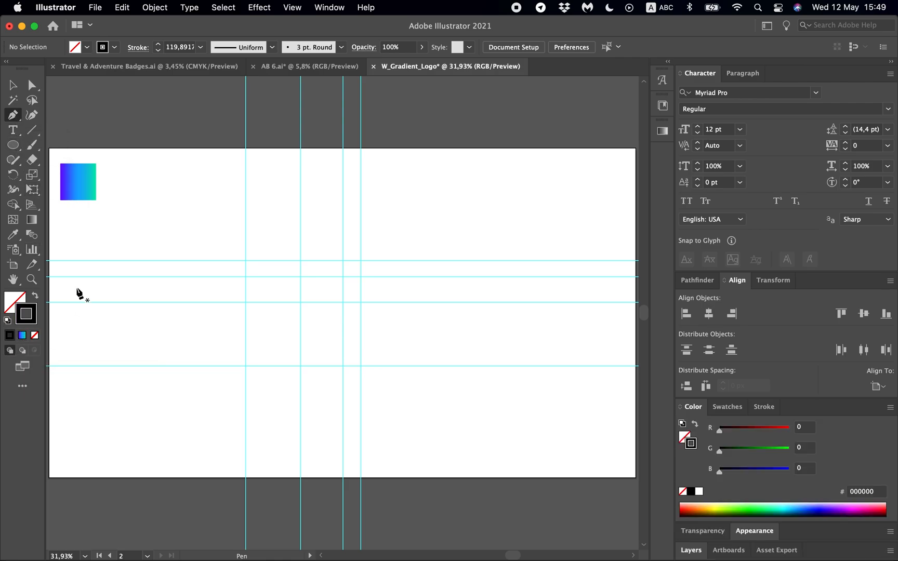
pyautogui.click(158, 45)
# - Draw an open U-shaped path with smooth anchor points on the guide intersections, its right end hooking inward at the top
pyautogui.scroll(3, 246, 262)
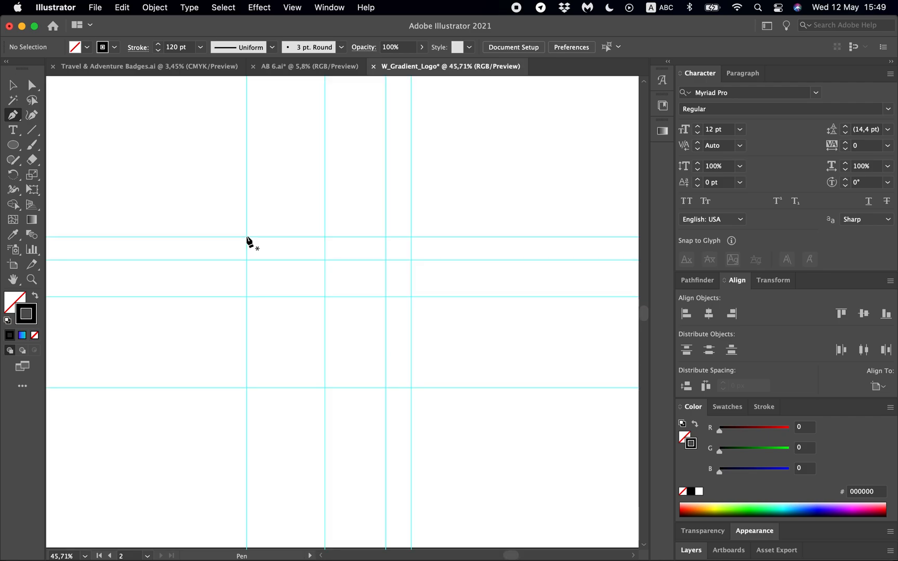
pyautogui.moveTo(246, 237); pyautogui.dragTo(245, 326)
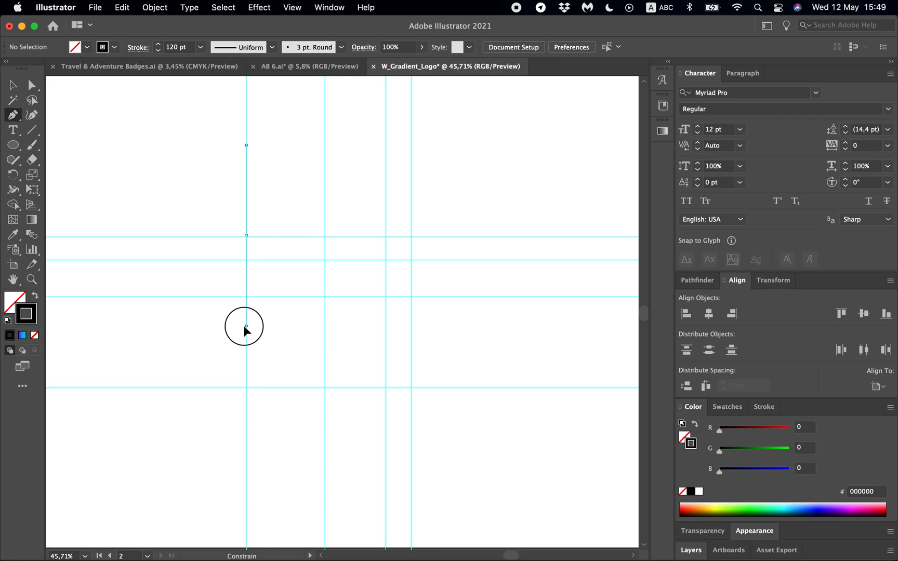
pyautogui.moveTo(245, 325); pyautogui.dragTo(244, 323)
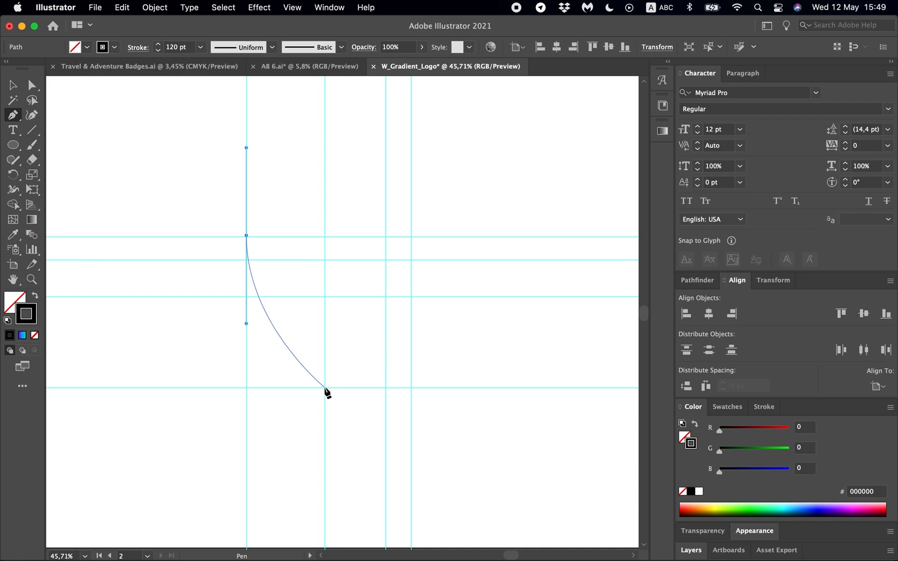
pyautogui.moveTo(325, 387); pyautogui.dragTo(372, 385)
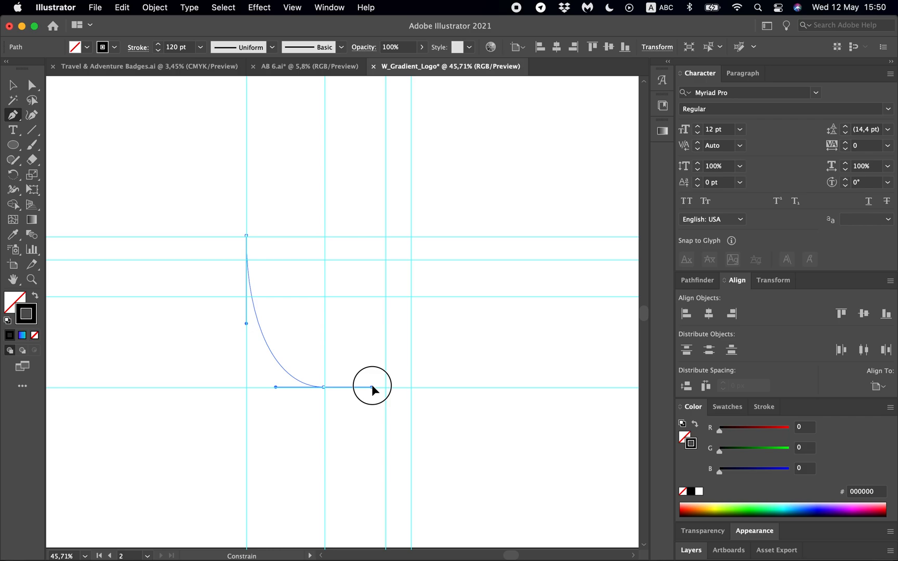
pyautogui.moveTo(372, 385); pyautogui.dragTo(372, 384)
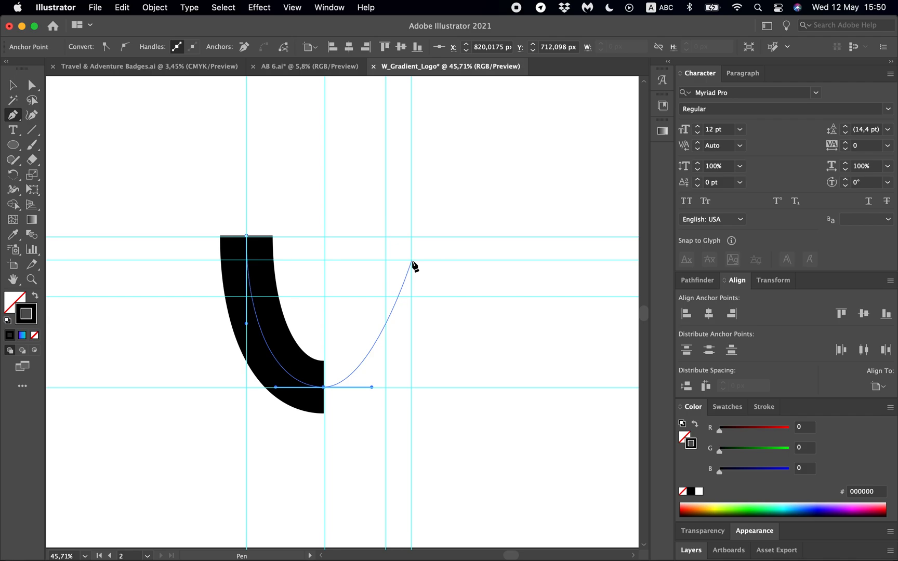
pyautogui.moveTo(412, 296)
pyautogui.mouseDown()
pyautogui.moveTo(409, 249)
pyautogui.moveTo(409, 272)
pyautogui.mouseUp()
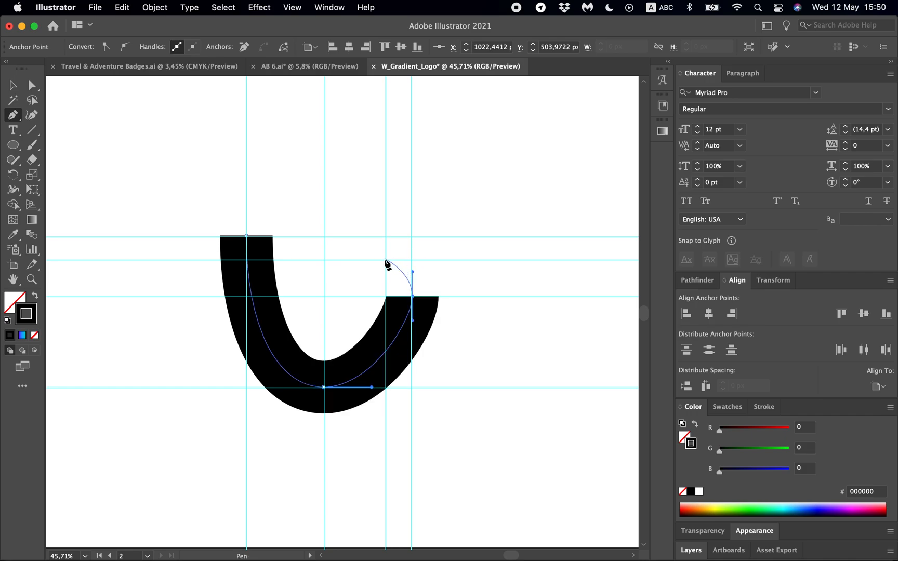
pyautogui.moveTo(385, 259); pyautogui.dragTo(363, 258)
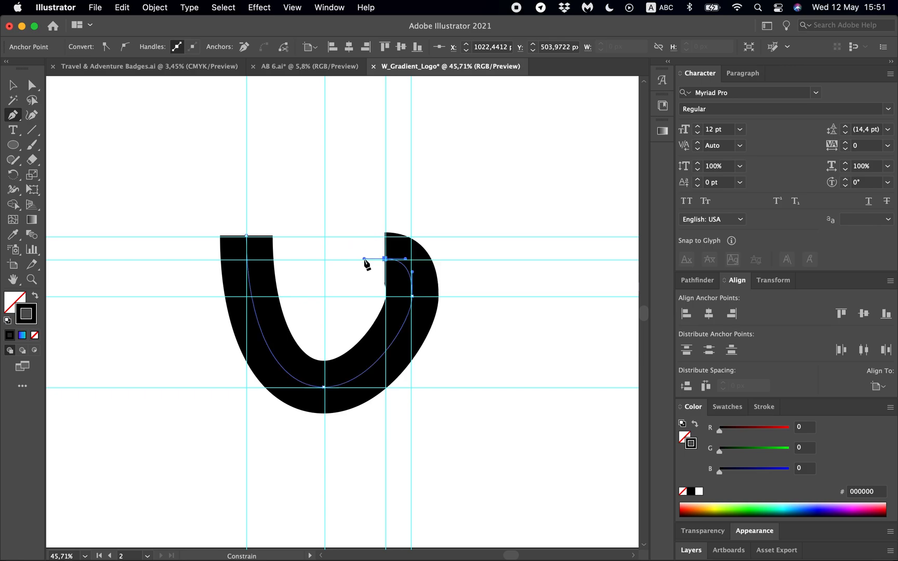
# - Lengthen the handles of the right-side and bottom anchor points so the U-shaped path curves more roundly
pyautogui.press('a')
pyautogui.click(413, 297)
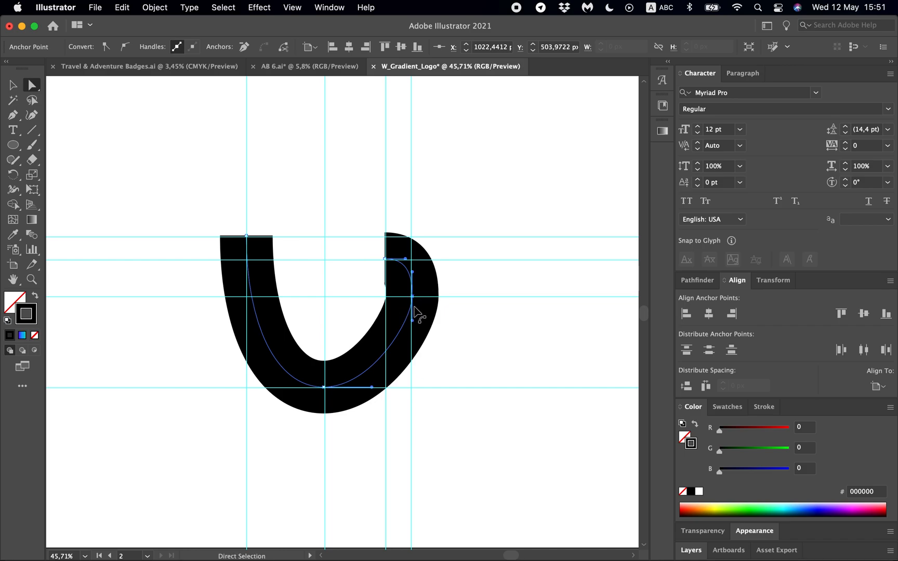
pyautogui.moveTo(414, 323); pyautogui.dragTo(411, 347)
pyautogui.moveTo(371, 388); pyautogui.dragTo(385, 388)
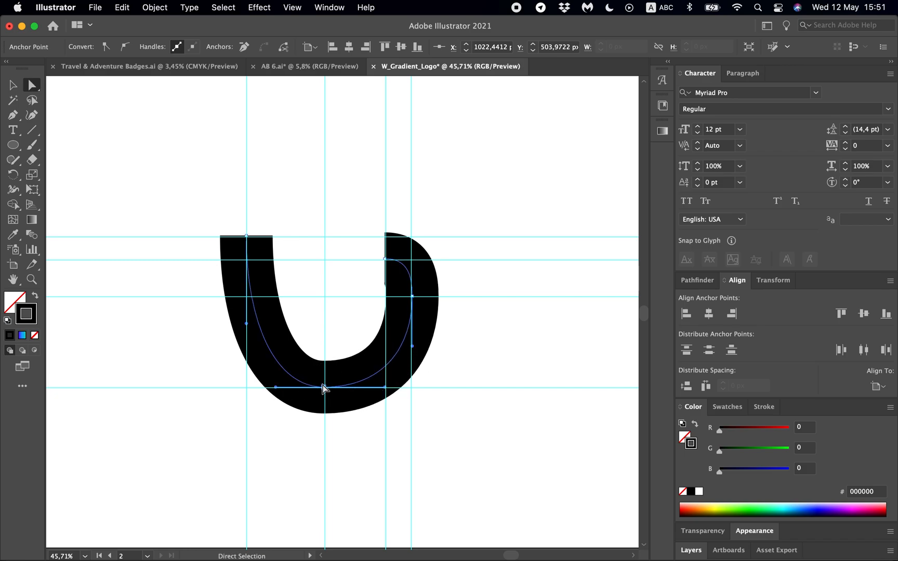
pyautogui.moveTo(276, 387); pyautogui.dragTo(261, 387)
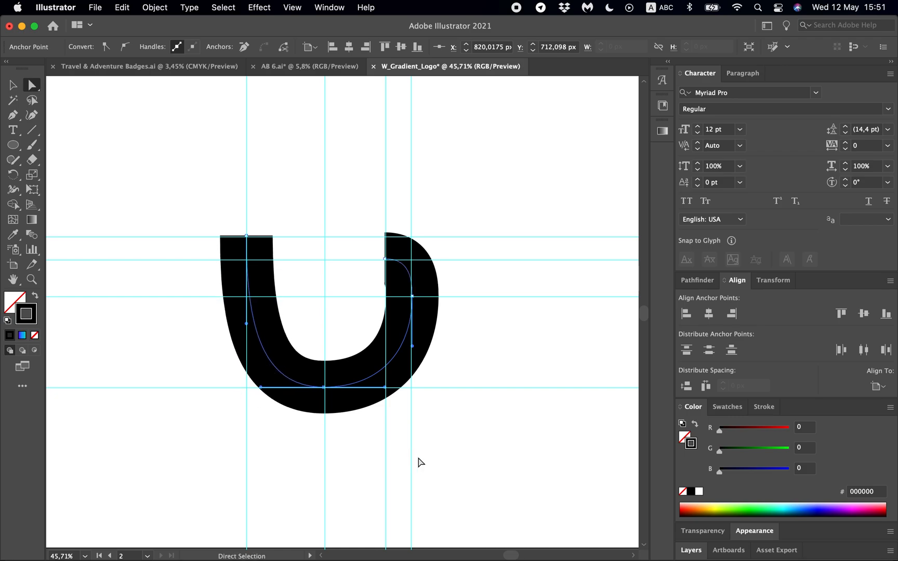
pyautogui.click(423, 461)
# - Select the whole U-shaped path and hide the guides
pyautogui.press('v')
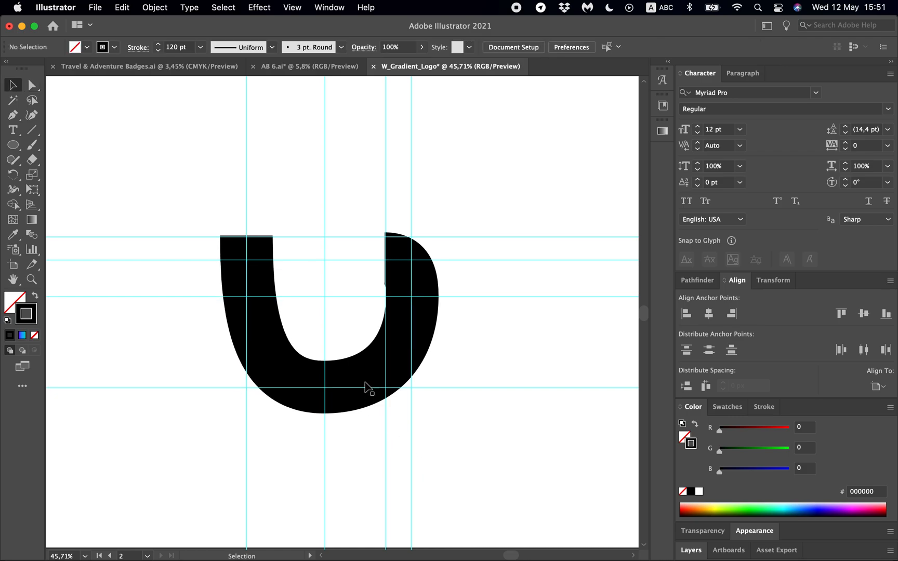
pyautogui.click(378, 372)
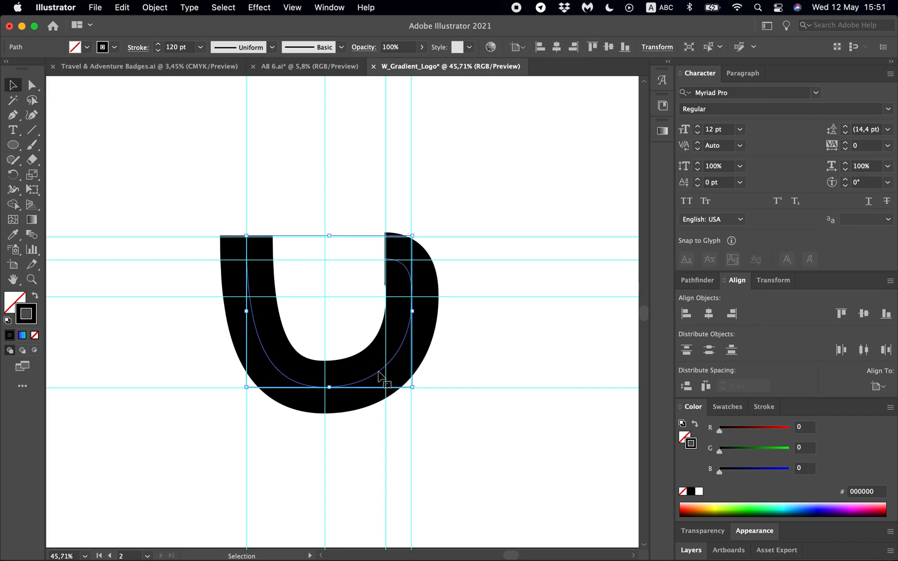
pyautogui.click(292, 7)
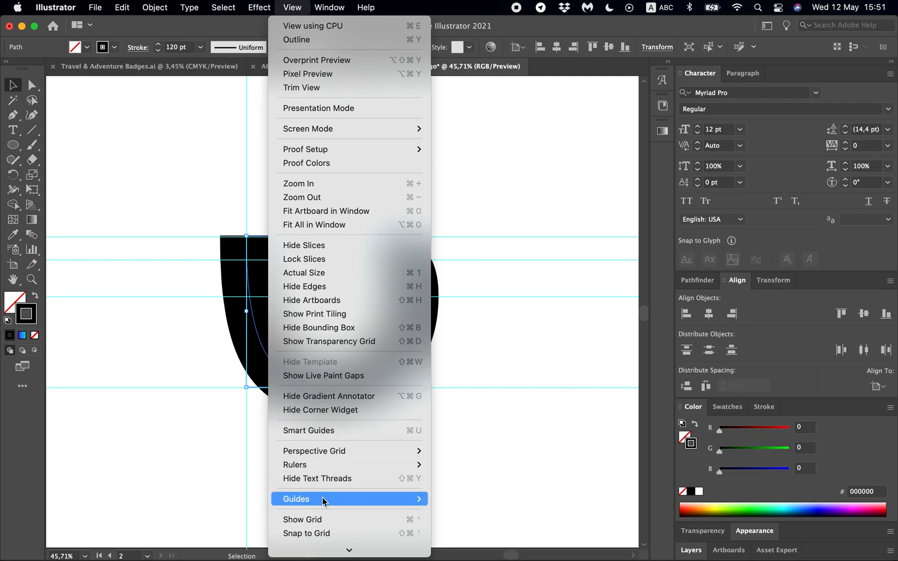
pyautogui.moveTo(411, 499)
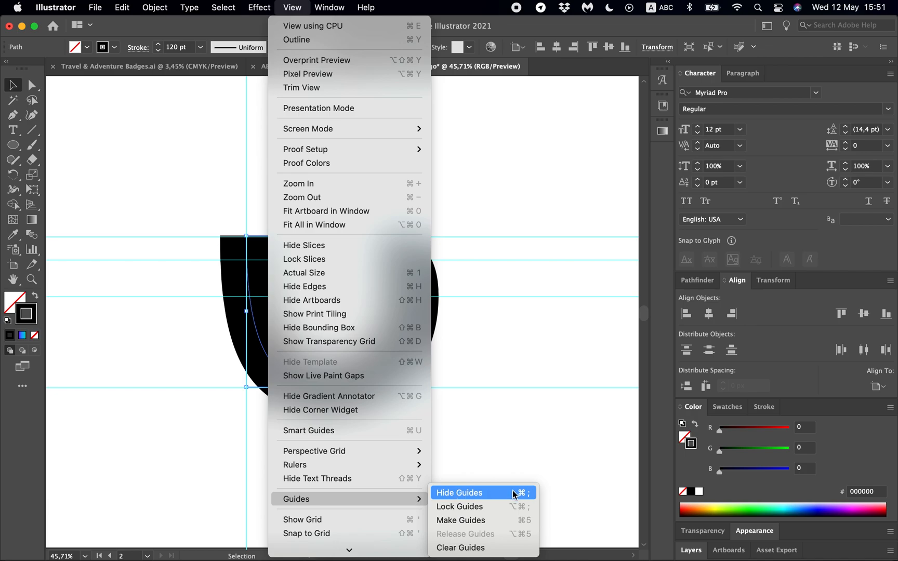
pyautogui.click(530, 492)
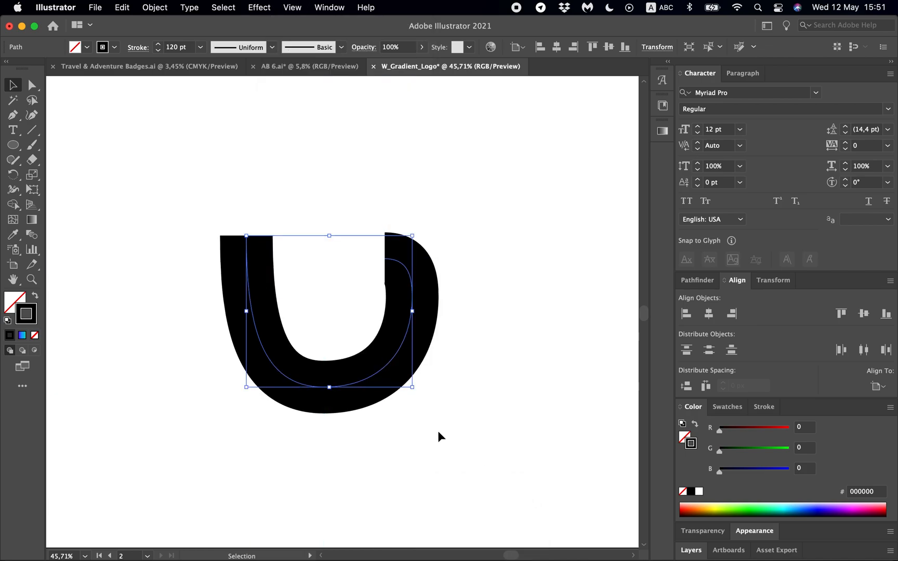
# - Apply the purple-blue-green gradient stroke of the sample square to the U-shaped path with the Eyedropper
pyautogui.press('i')
pyautogui.scroll(-2, 439, 431)
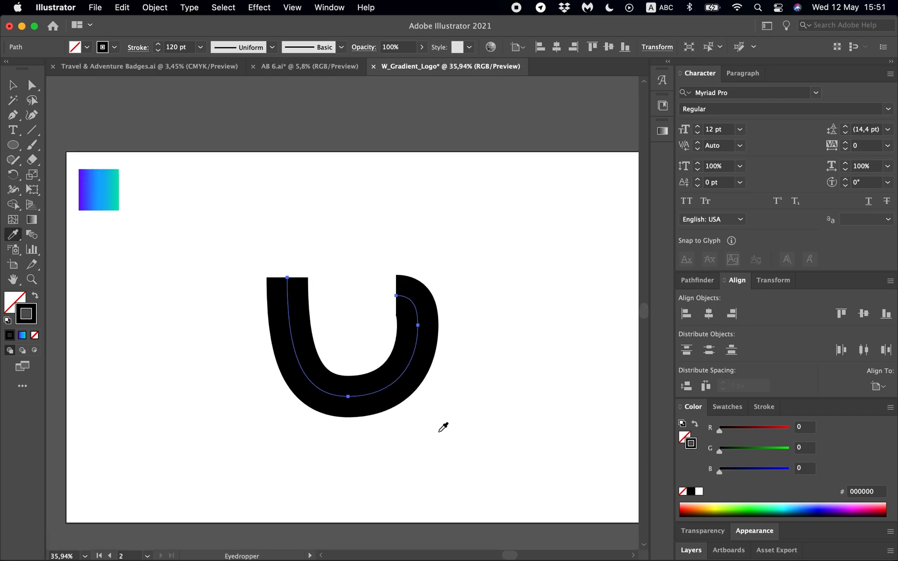
pyautogui.click(100, 191)
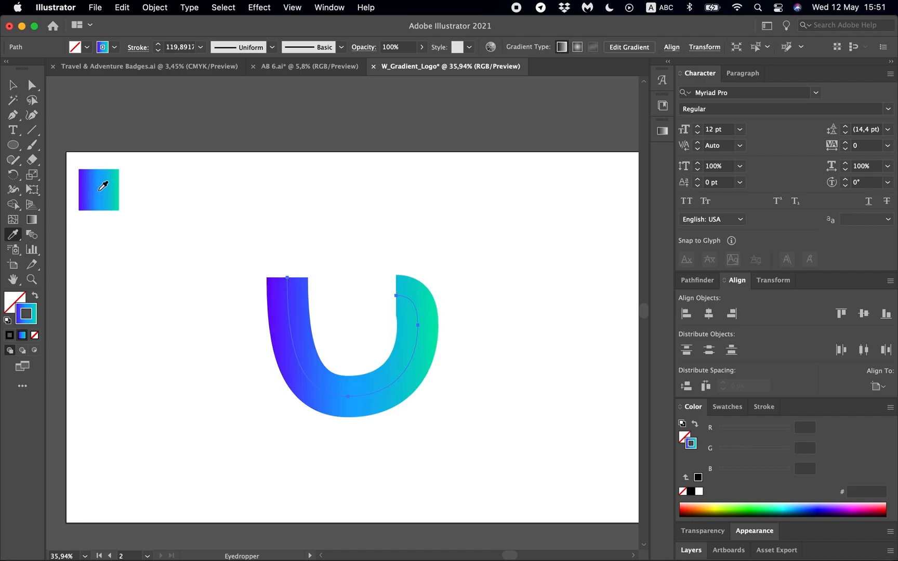
pyautogui.press('v')
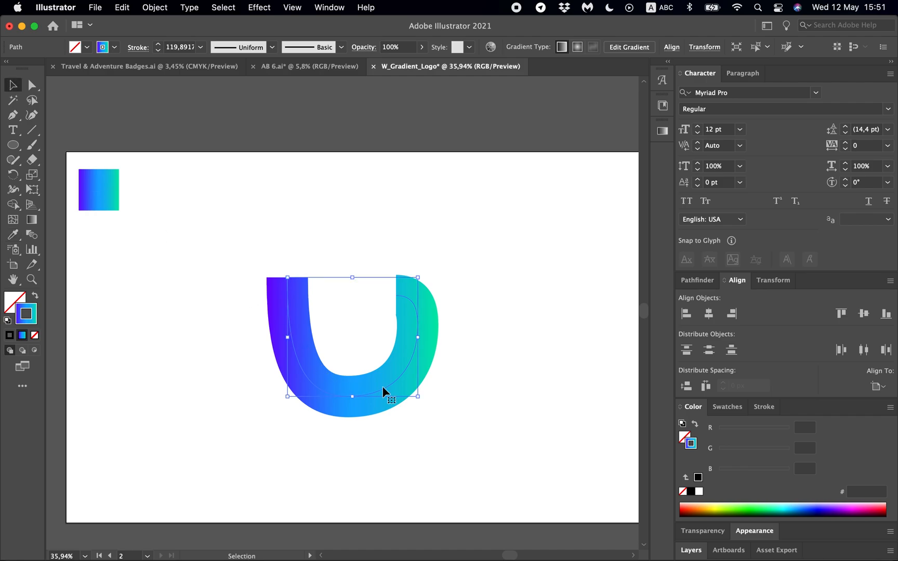
# - Create a reflected copy of the gradient path across the vertical axis
pyautogui.rightClick(406, 366)
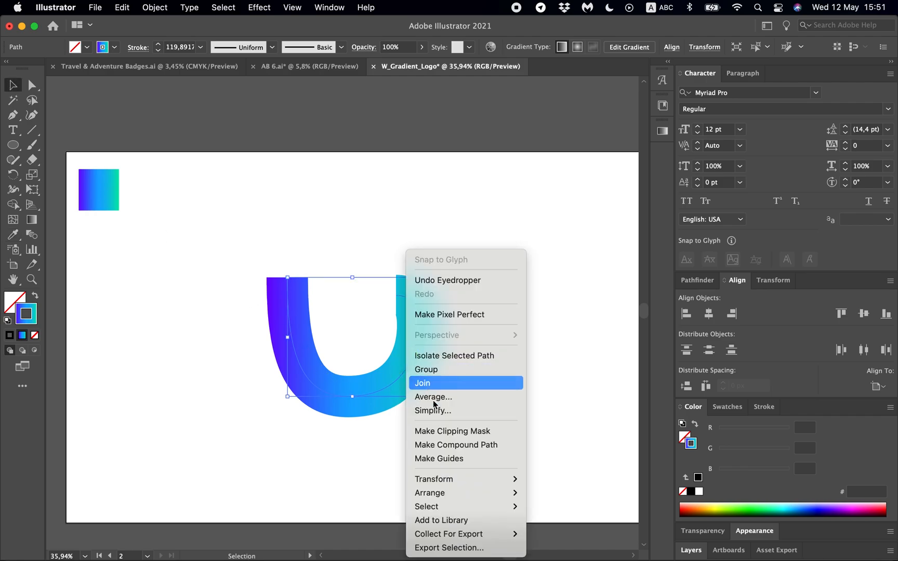
pyautogui.moveTo(442, 477)
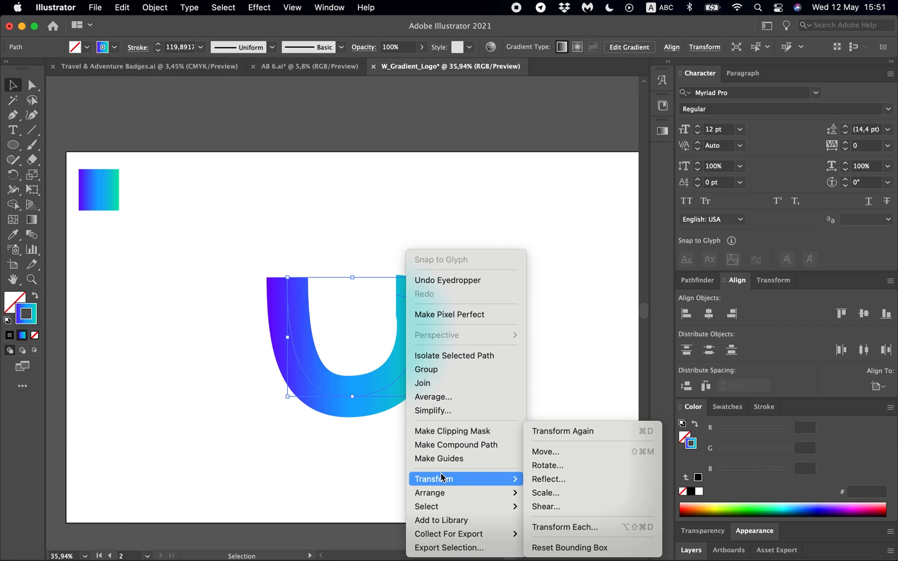
pyautogui.click(558, 480)
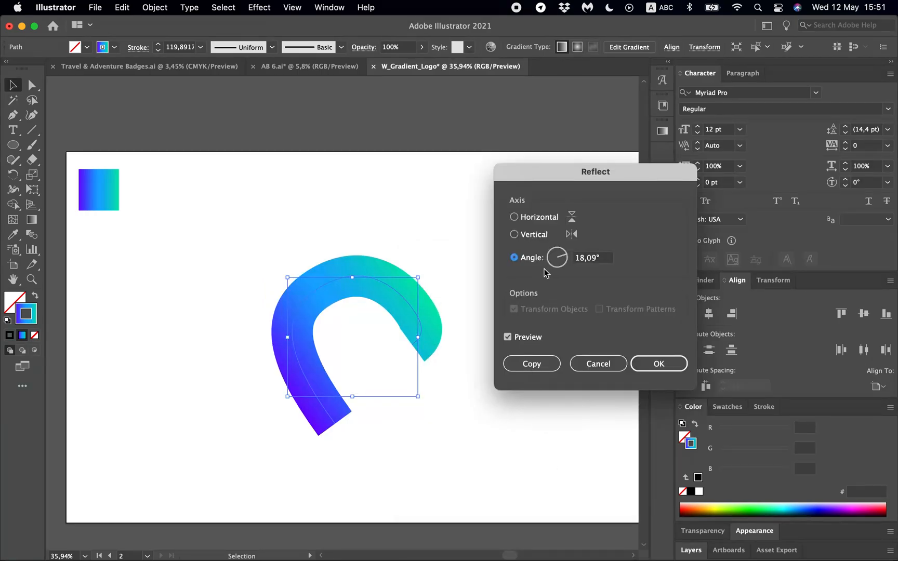
pyautogui.click(532, 235)
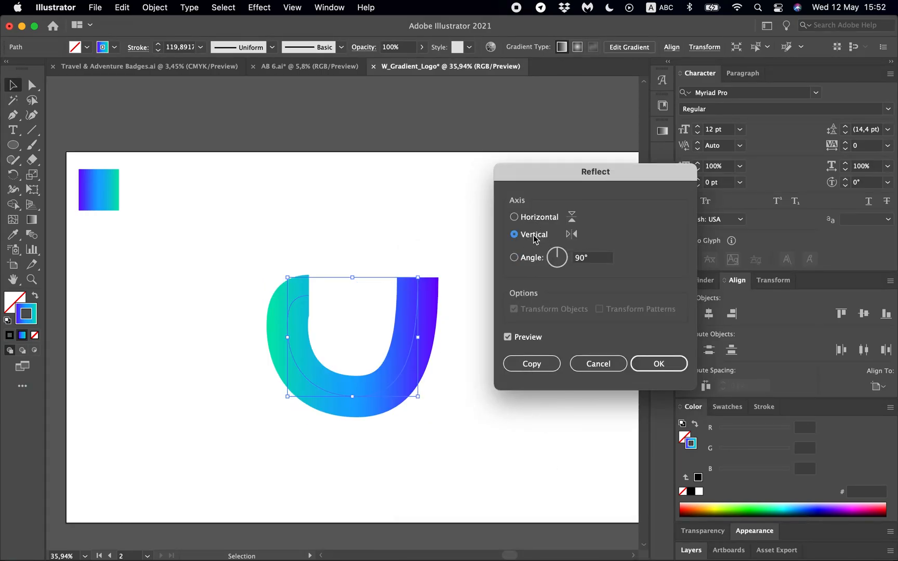
pyautogui.click(531, 364)
# - Move the mirrored copy sideways to form a W, its hooked end slightly overlapping the original's at the central loop
pyautogui.moveTo(287, 331); pyautogui.dragTo(375, 325)
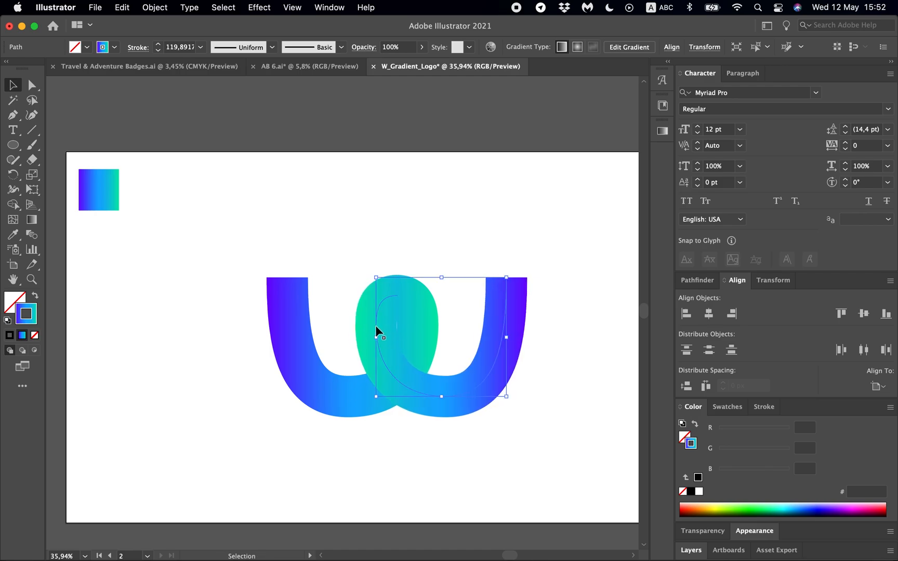
pyautogui.scroll(3, 375, 324)
pyautogui.scroll(2, 381, 341)
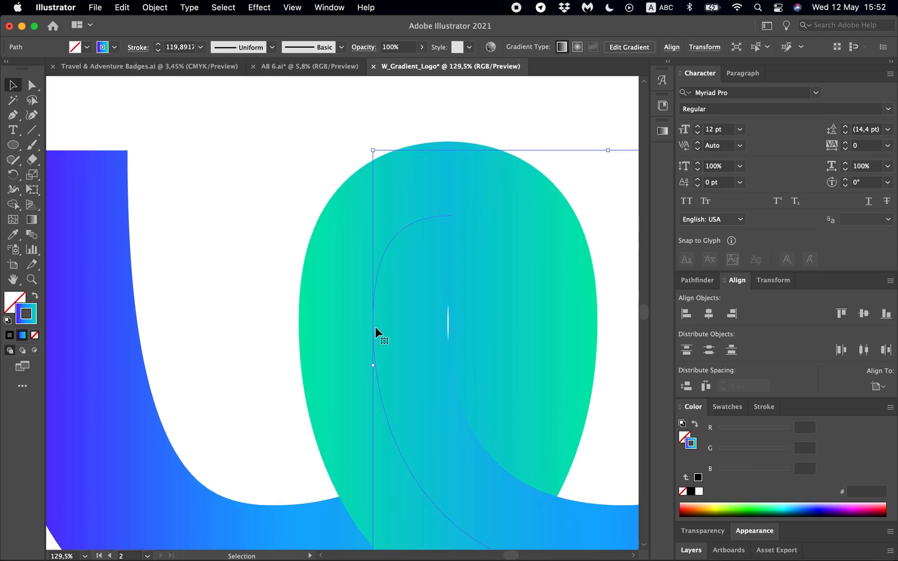
pyautogui.moveTo(374, 326); pyautogui.dragTo(374, 326)
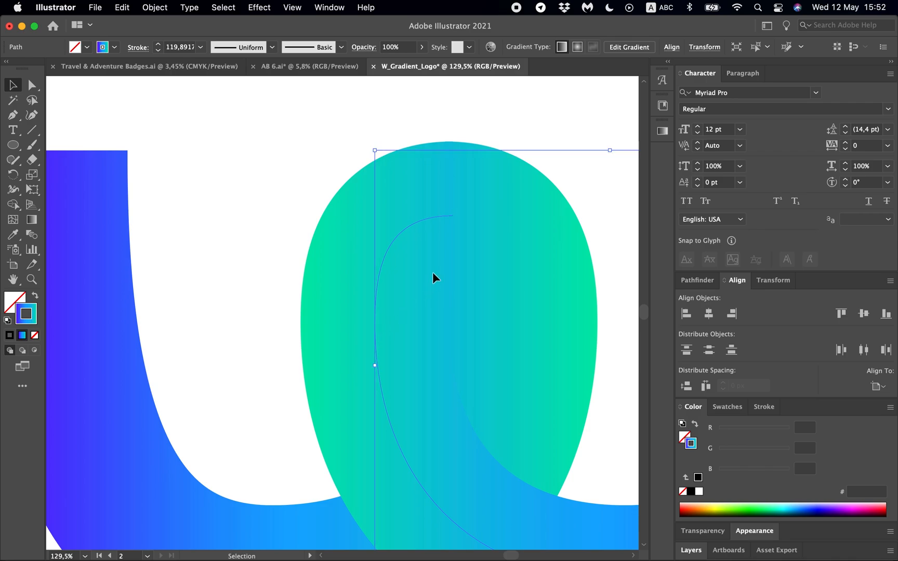
# - Select the two open end points at the crest of the central loop and join the mirrored paths into one
pyautogui.press('a')
pyautogui.moveTo(496, 123); pyautogui.dragTo(422, 255)
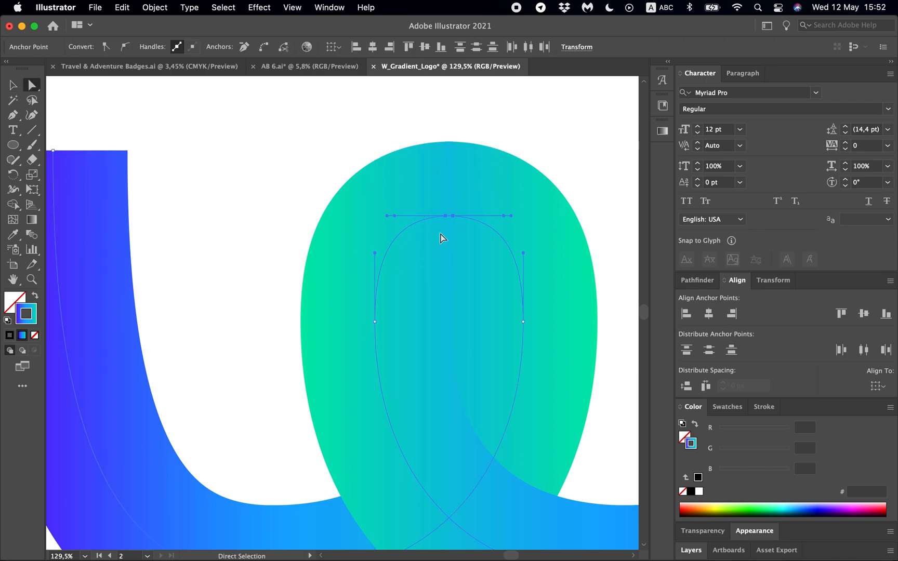
pyautogui.click(43, 83)
pyautogui.rightClick(454, 218)
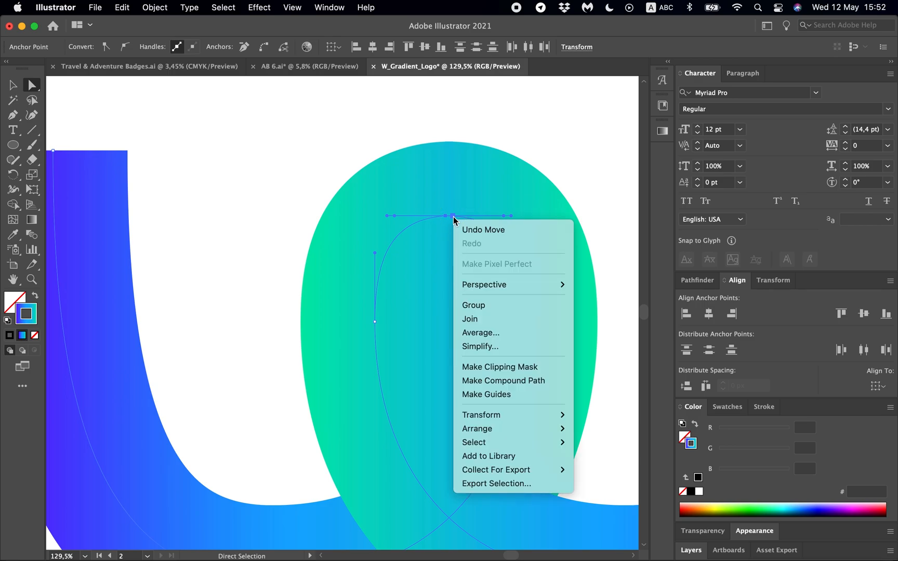
pyautogui.click(473, 319)
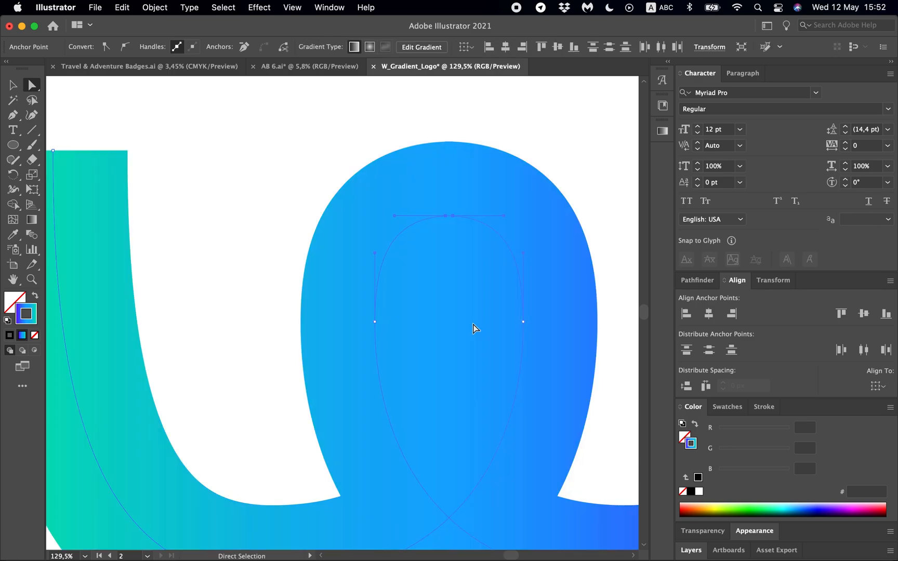
# - Average the two neighbouring anchor points at the crest of the central loop so that they coincide
pyautogui.rightClick(452, 220)
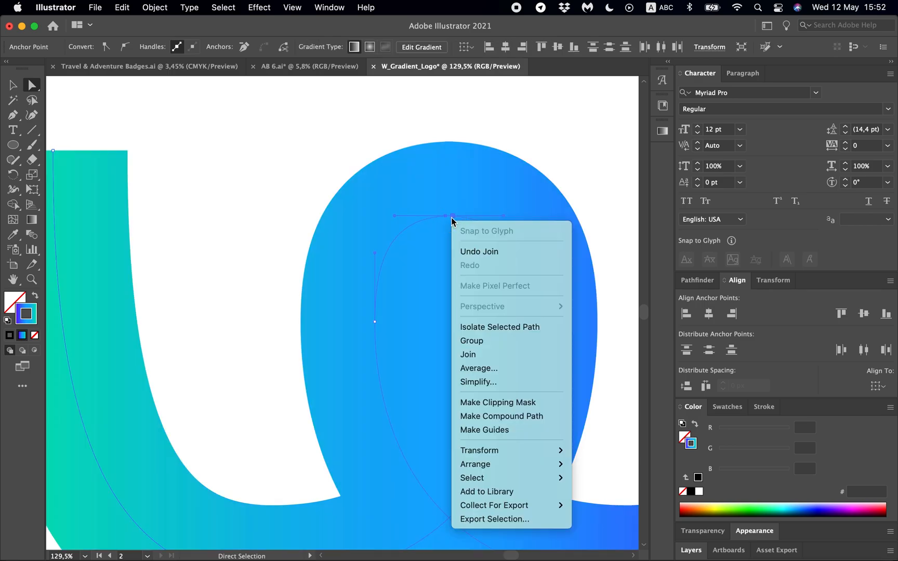
pyautogui.click(477, 370)
pyautogui.click(471, 338)
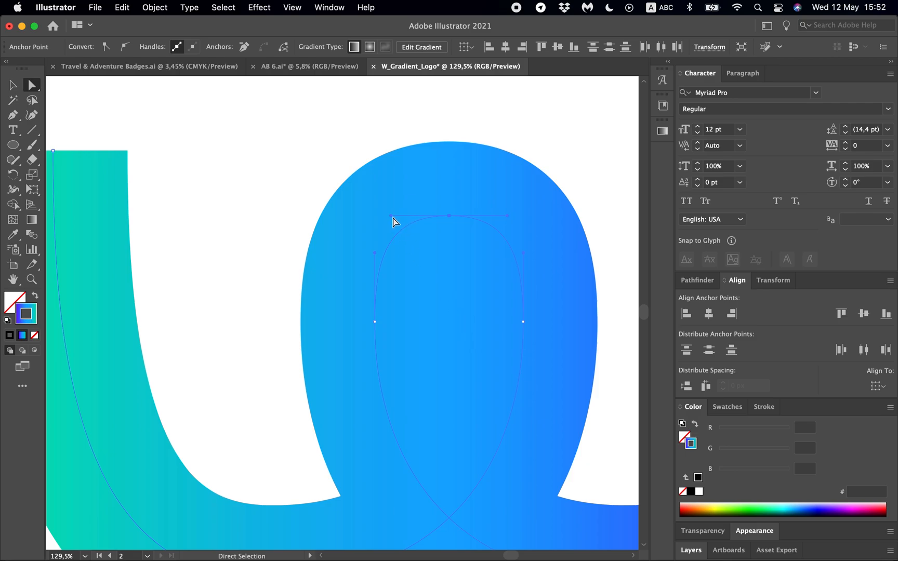
pyautogui.scroll(-3, 332, 241)
pyautogui.click(291, 194)
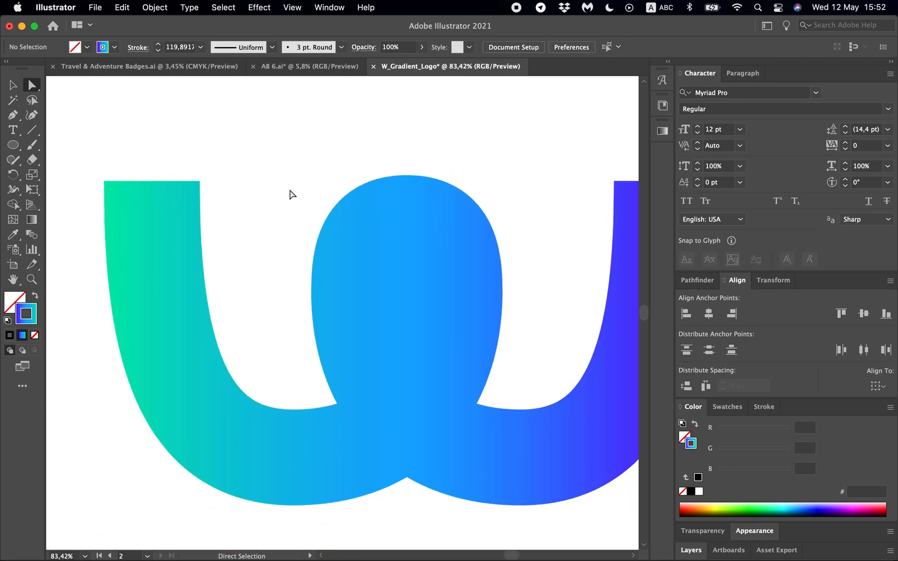
pyautogui.scroll(-6, 291, 194)
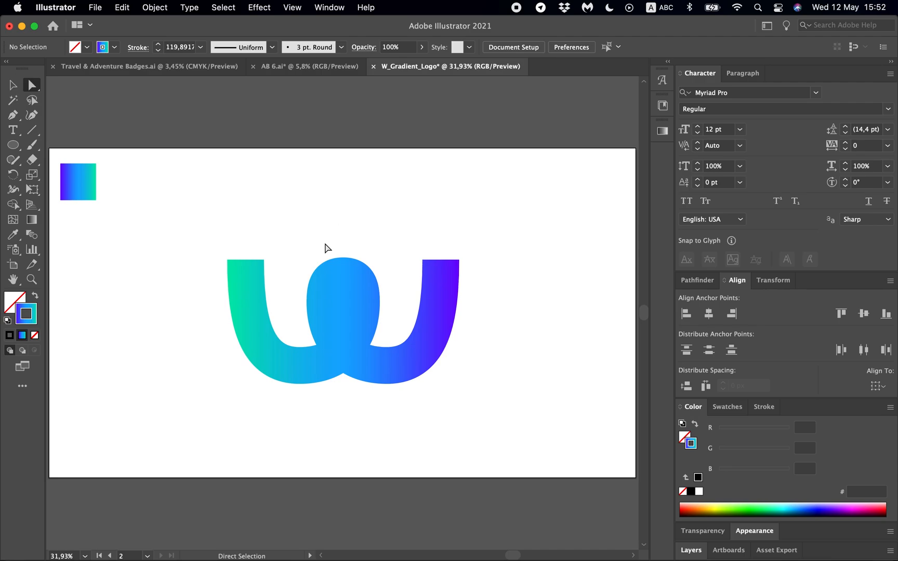
# - Apply the joined W path's gradient along the stroke and deselect the path
pyautogui.press('v')
pyautogui.click(350, 353)
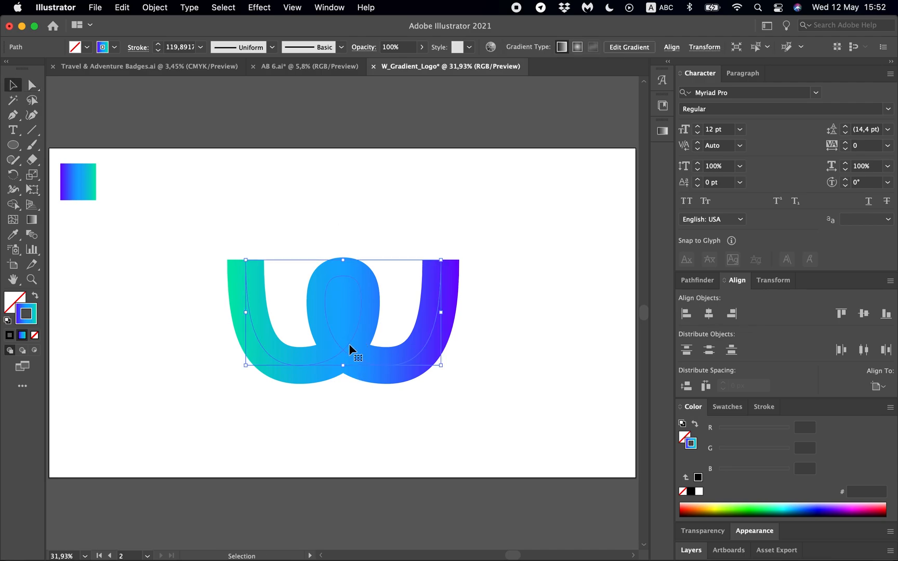
pyautogui.scroll(2, 349, 344)
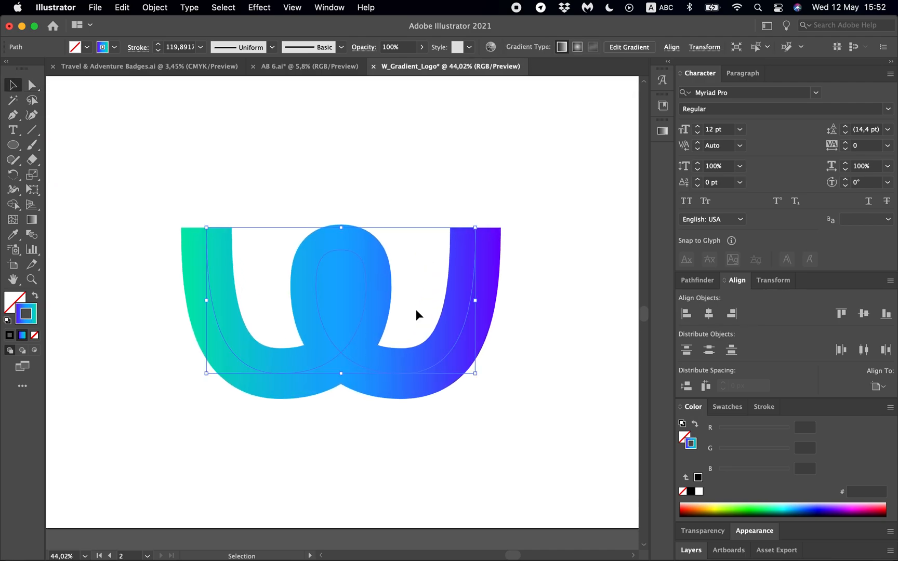
pyautogui.click(661, 135)
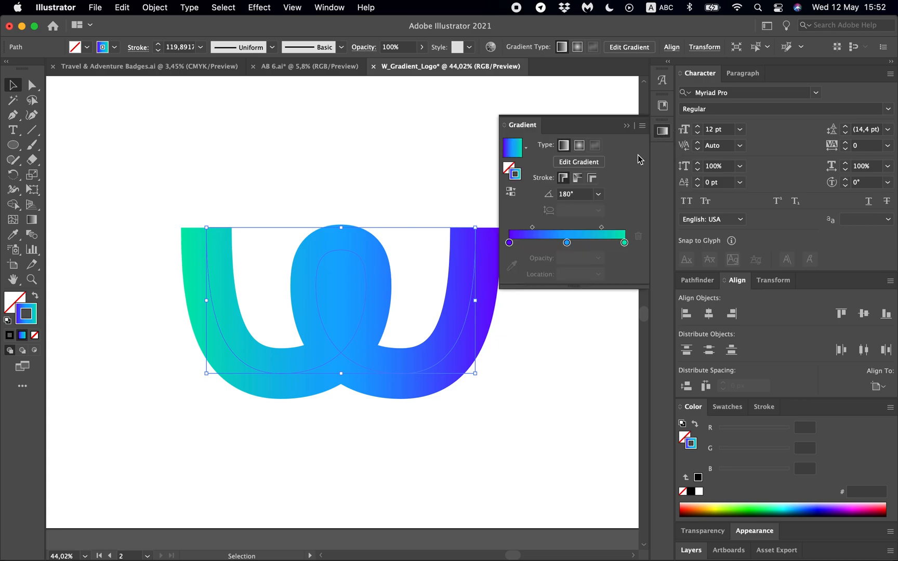
pyautogui.click(576, 178)
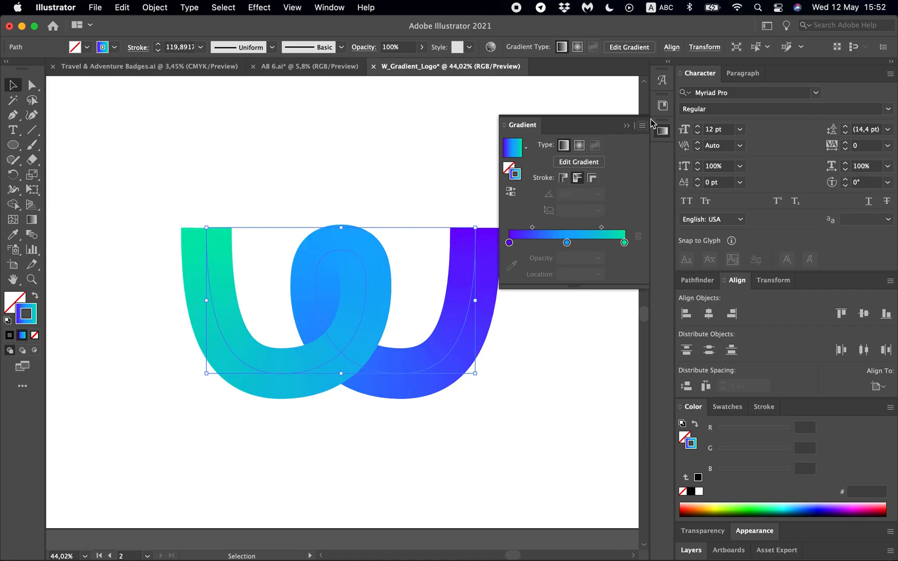
pyautogui.click(663, 131)
pyautogui.click(448, 164)
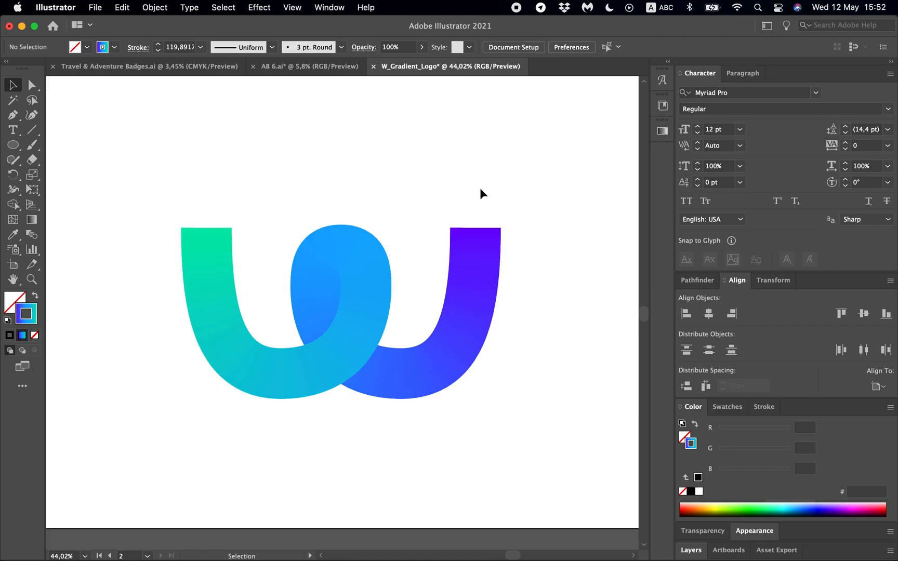
# - Compare the W's gradient direction and overlap with the finished logo versions on the first artboard
pyautogui.scroll(-5, 480, 190)
pyautogui.scroll(1, 479, 187)
pyautogui.scroll(1, 480, 187)
pyautogui.hscroll(-1, 333, 212)
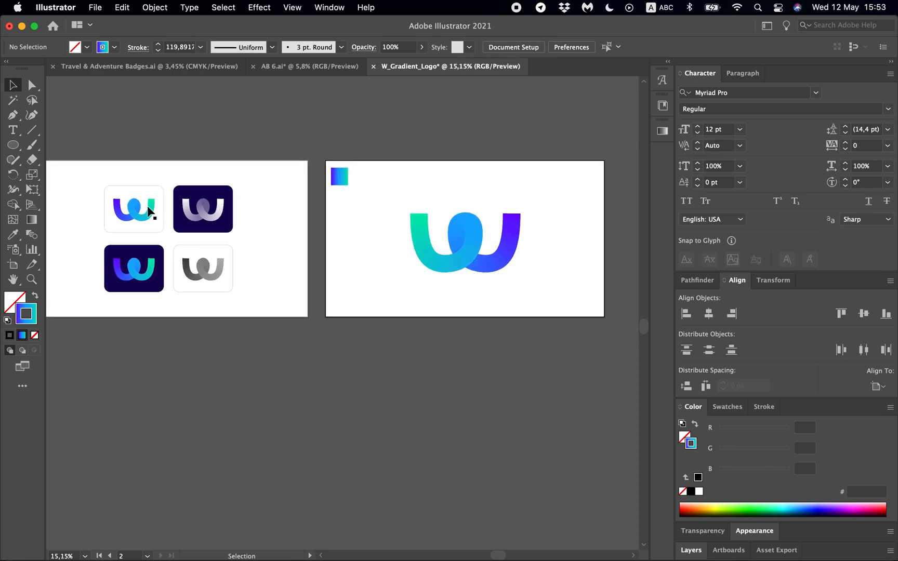
pyautogui.scroll(5, 149, 210)
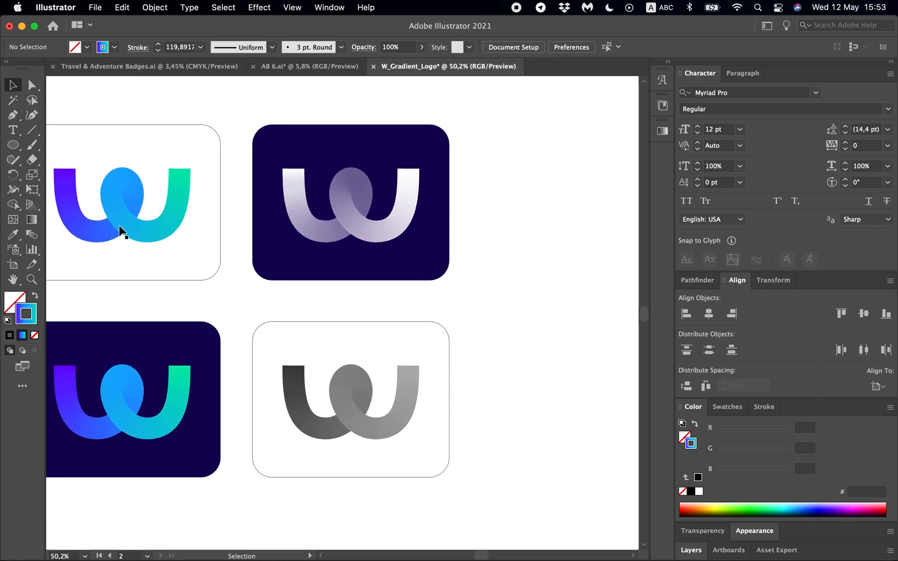
pyautogui.hscroll(-1, 120, 232)
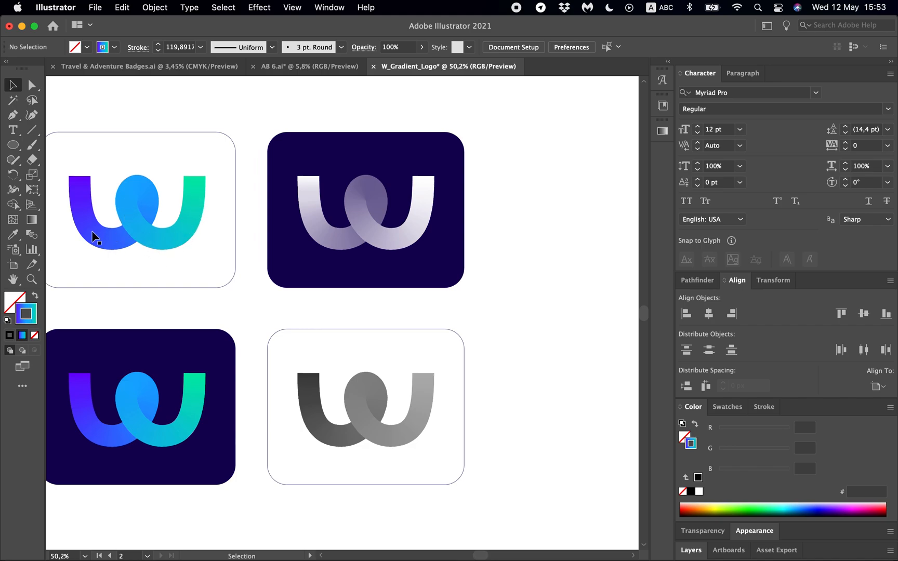
pyautogui.hscroll(6, 237, 247)
pyautogui.hscroll(10, 237, 247)
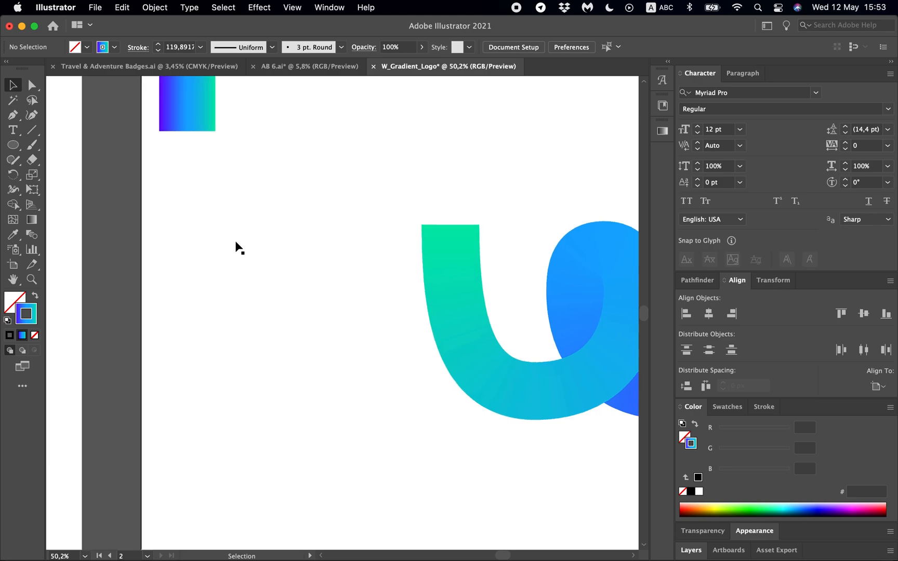
# - Reverse the path direction of the W so its gradient runs from purple to green, and fit the artboard in view
pyautogui.click(404, 374)
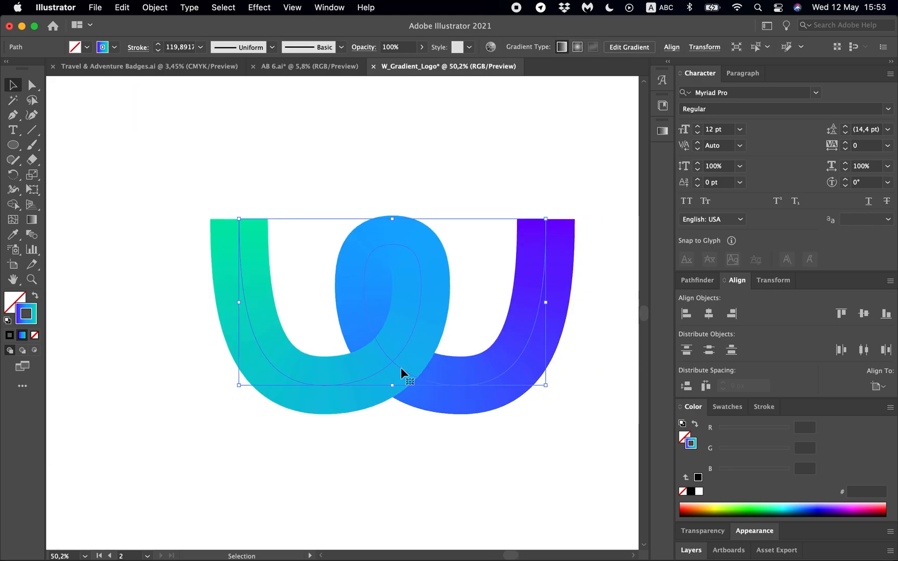
pyautogui.click(155, 7)
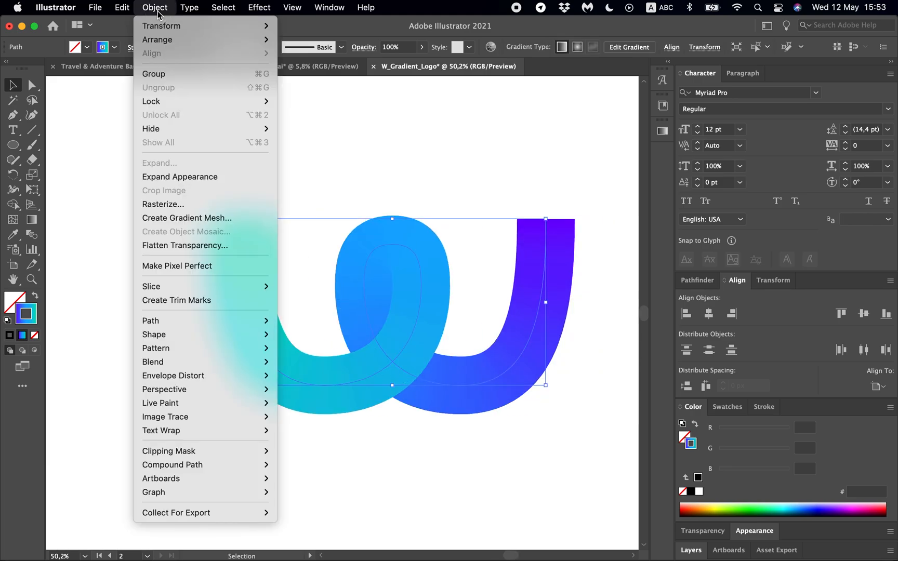
pyautogui.moveTo(181, 320)
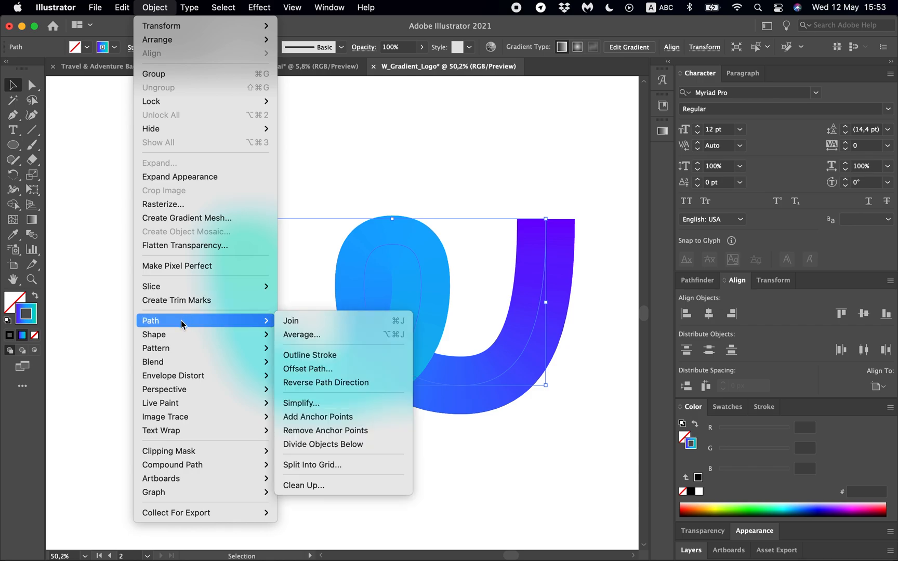
pyautogui.click(369, 381)
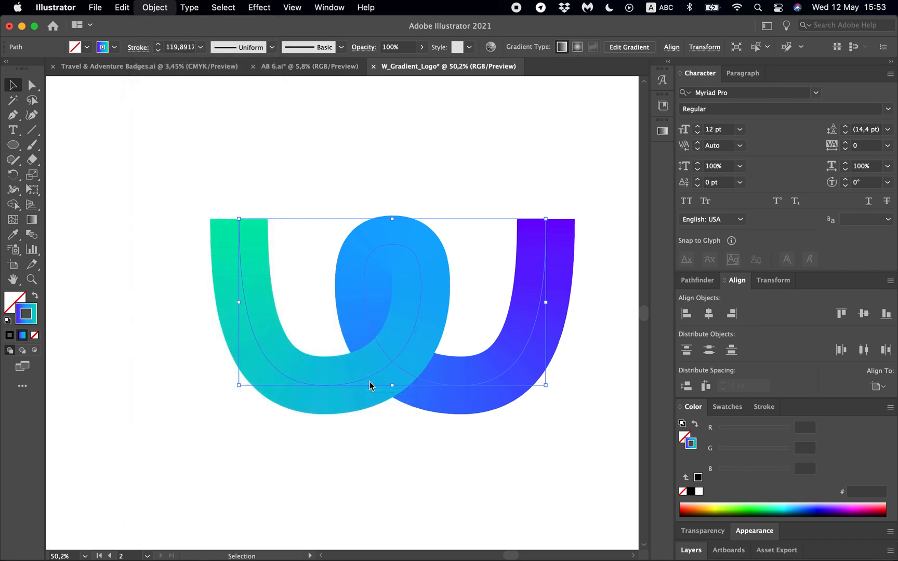
pyautogui.click(463, 219)
pyautogui.press('super+0')
pyautogui.scroll(-1, 463, 220)
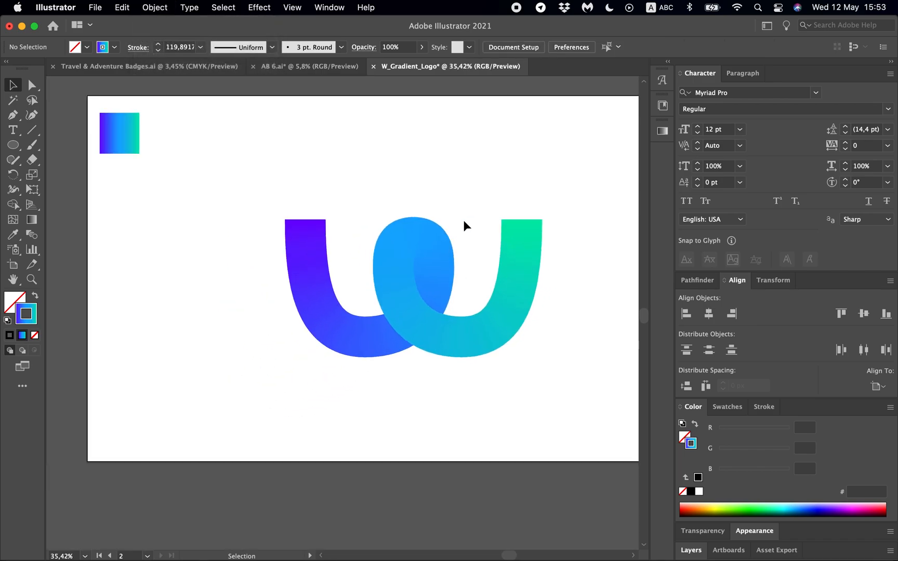
pyautogui.press('super+0')
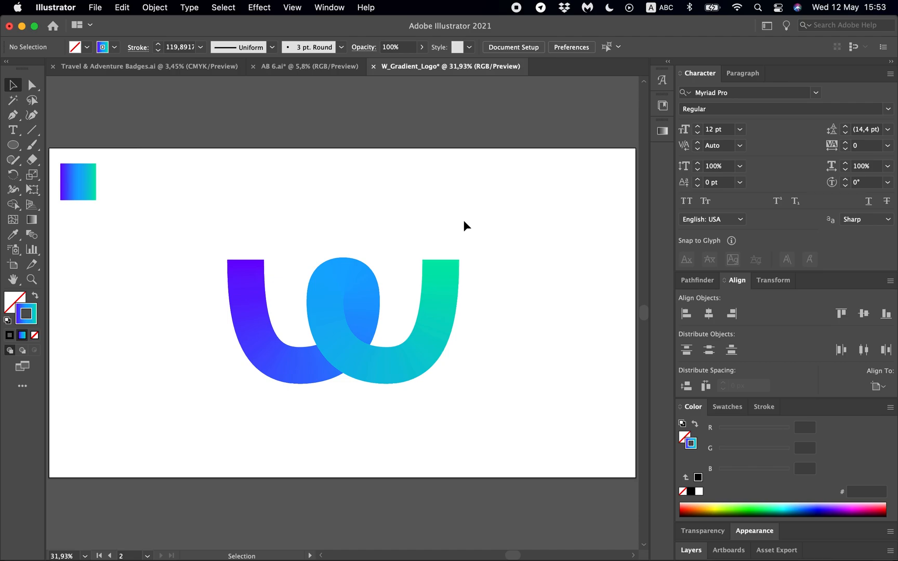
# - Examine the white-on-navy and grey logo variations on the first artboard
pyautogui.scroll(-10, 463, 220)
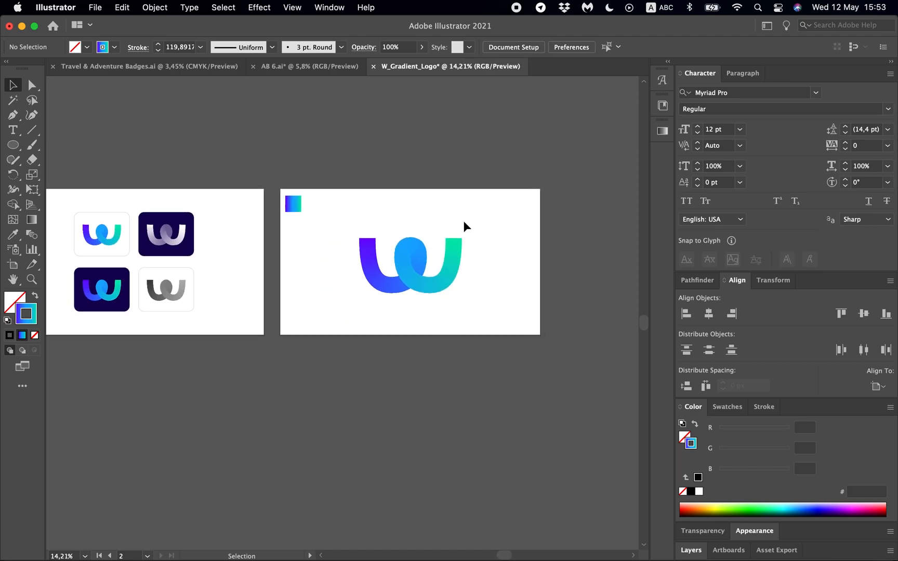
pyautogui.hscroll(3, 463, 220)
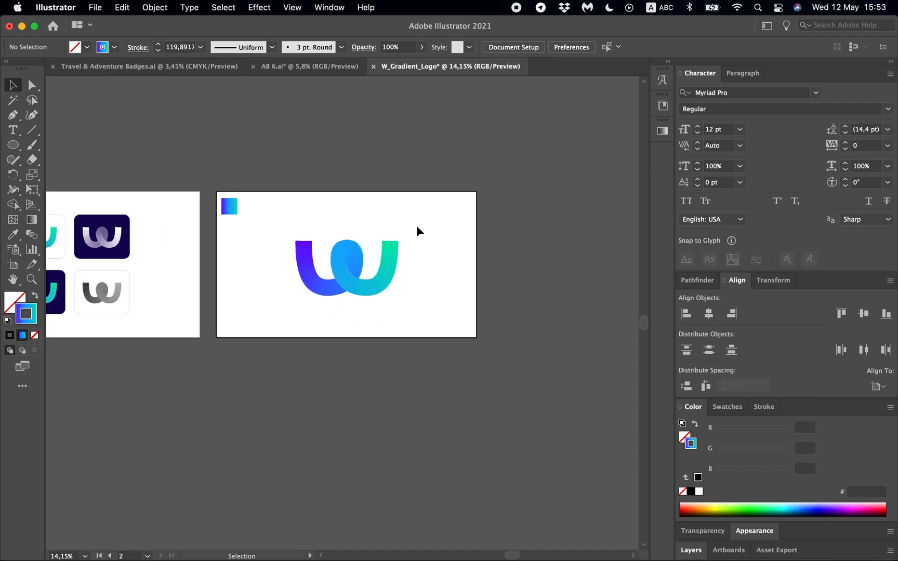
pyautogui.hotkey('shift', 'o')
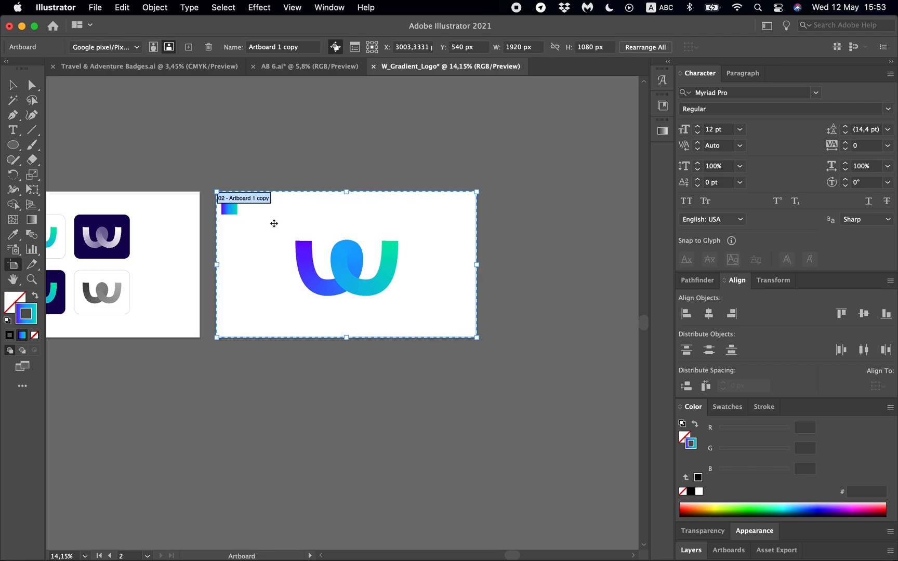
pyautogui.press('v')
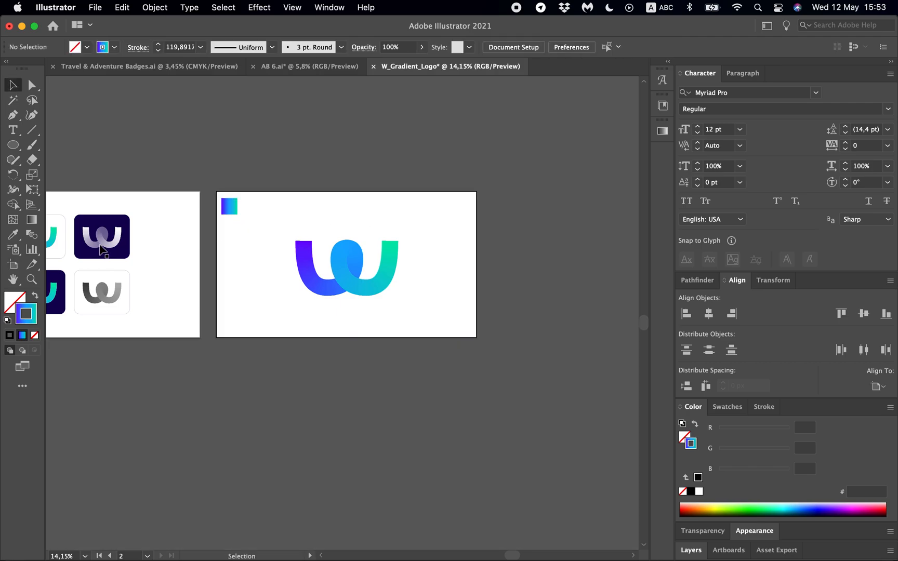
pyautogui.scroll(3, 103, 242)
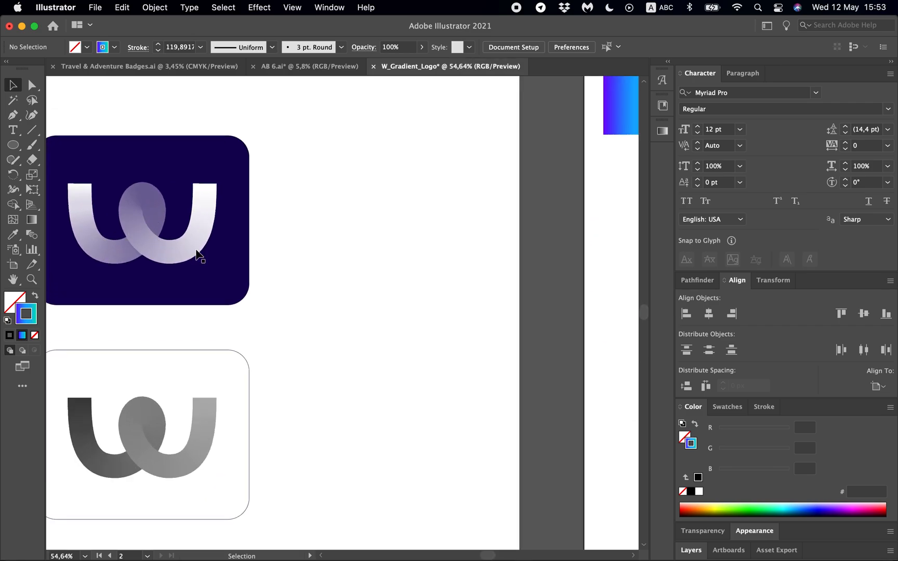
pyautogui.scroll(-2, 207, 255)
pyautogui.hscroll(4, 366, 225)
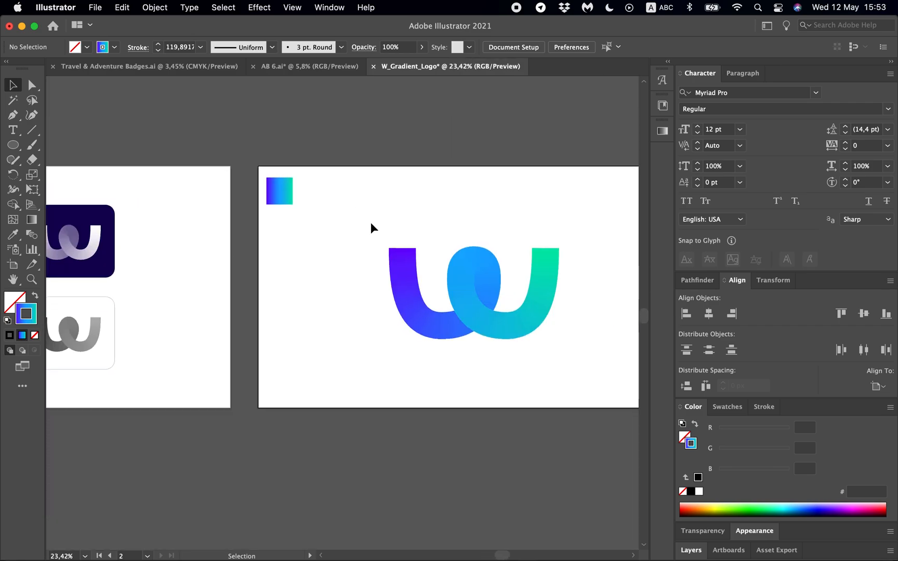
pyautogui.hscroll(2, 371, 225)
# - Duplicate the W logo's artboard together with its artwork directly below the original
pyautogui.hotkey('shift', 'o')
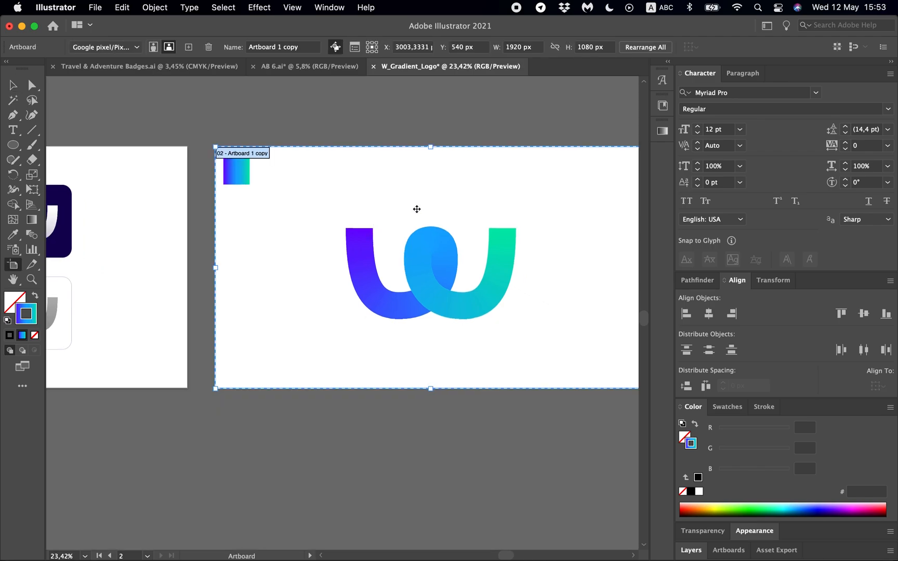
pyautogui.hscroll(4, 416, 209)
pyautogui.scroll(-1, 417, 209)
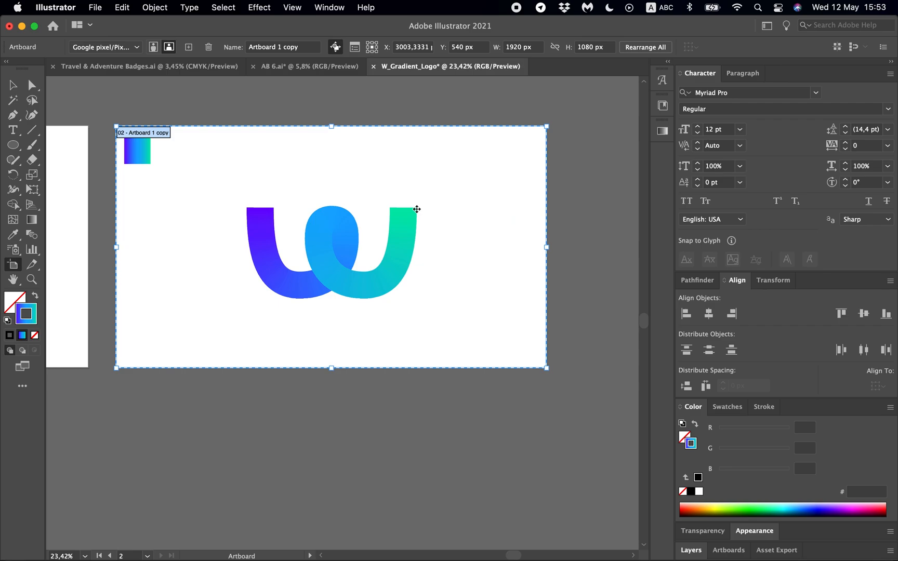
pyautogui.moveTo(455, 153); pyautogui.dragTo(434, 408)
pyautogui.scroll(-5, 434, 408)
pyautogui.hscroll(-1, 434, 407)
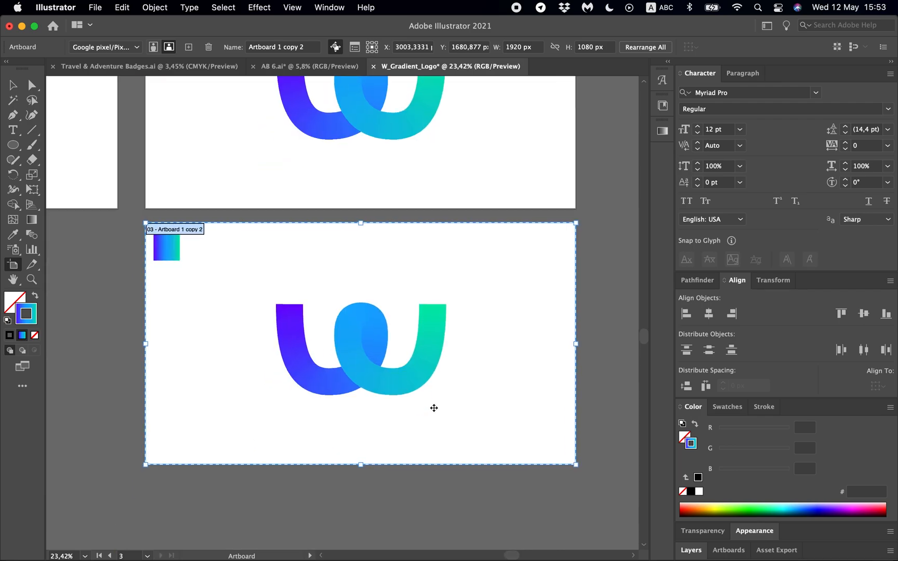
# - Delete the gradient sample square from the duplicated artboard
pyautogui.press('v')
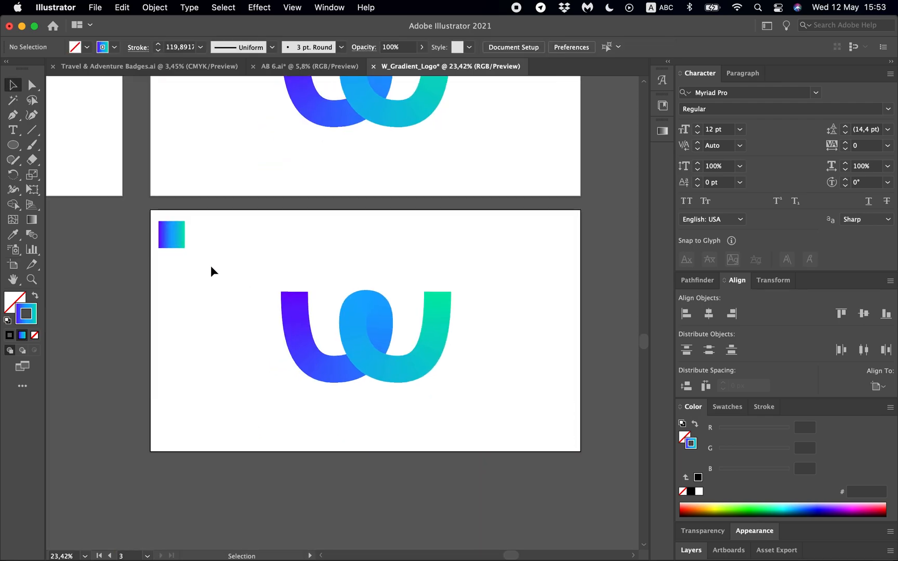
pyautogui.click(185, 236)
pyautogui.press('Delete')
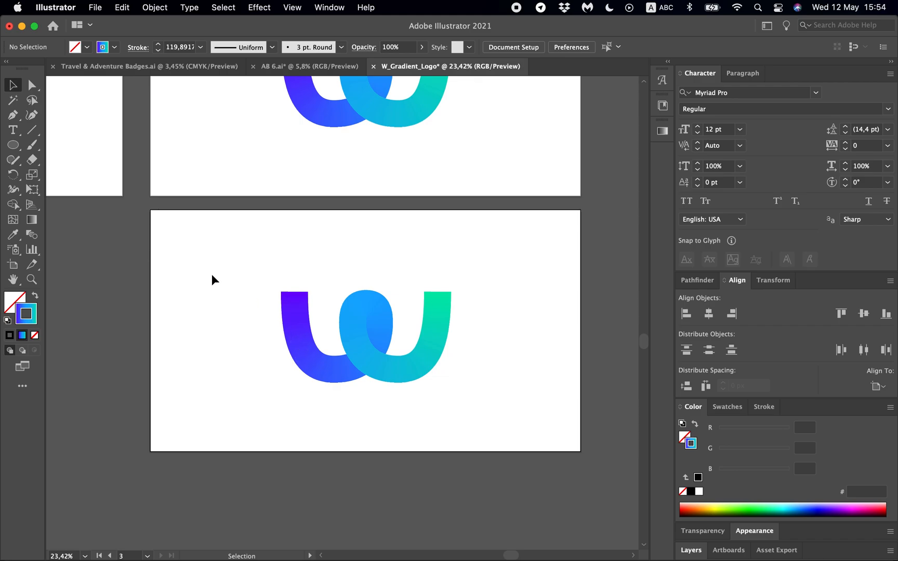
# - Draw a rectangle slightly larger than the duplicated artboard and fill it with the navy sampled from the first artboard's logo variation
pyautogui.press('m')
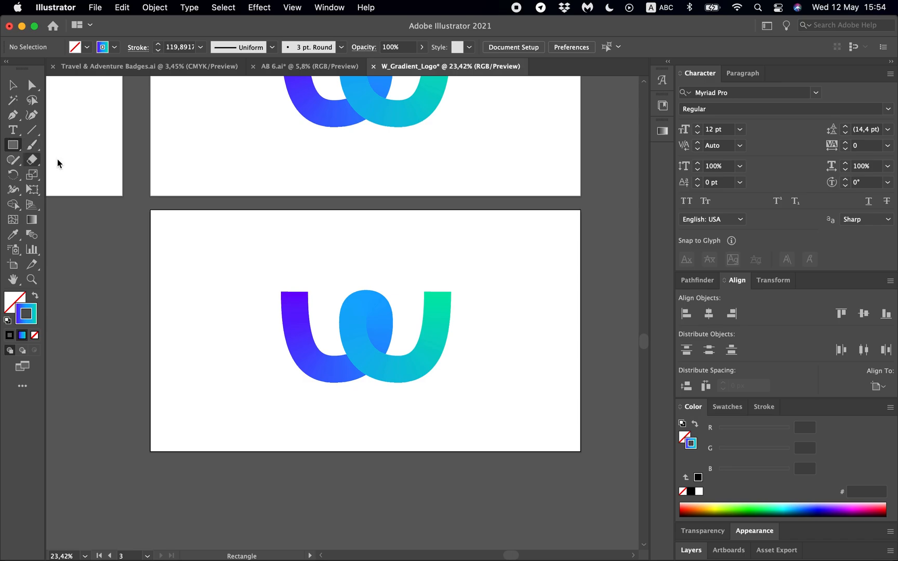
pyautogui.moveTo(144, 205); pyautogui.dragTo(592, 466)
pyautogui.press('i')
pyautogui.scroll(3, 354, 350)
pyautogui.hscroll(-4, 353, 351)
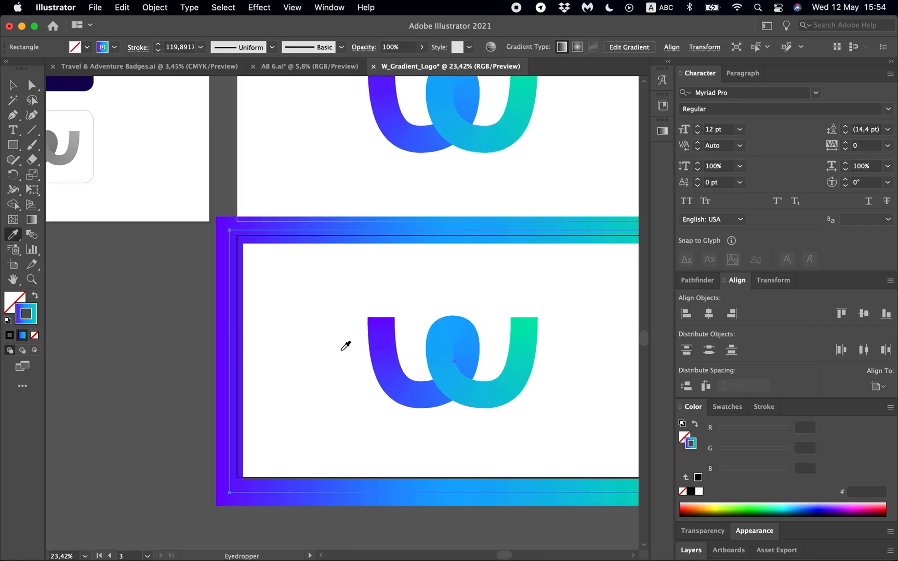
pyautogui.scroll(2, 151, 195)
pyautogui.hscroll(-1, 150, 195)
pyautogui.click(120, 178)
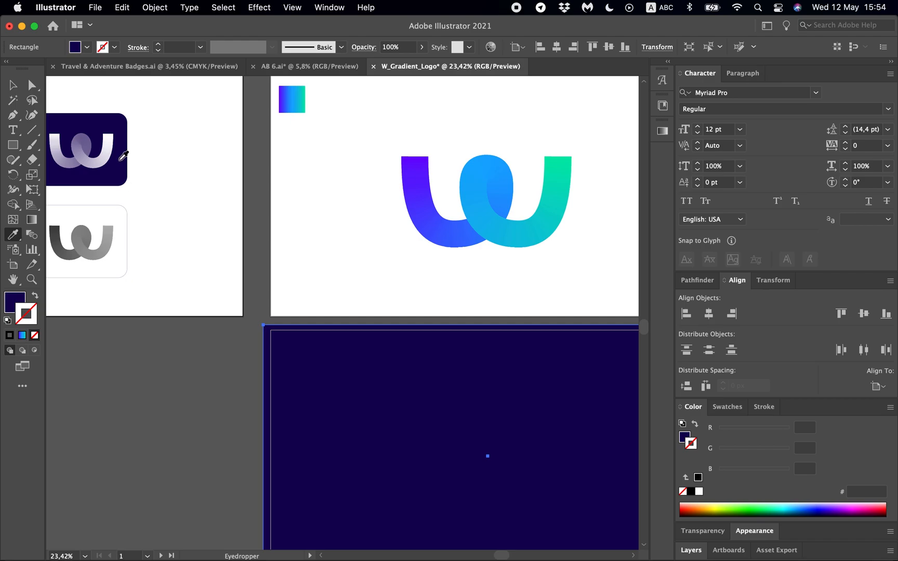
# - Send the navy rectangle behind the W logo and pull its lower edge slightly closer to the artboard
pyautogui.press('x')
pyautogui.press('super+shift+[')
pyautogui.hscroll(5, 358, 372)
pyautogui.scroll(-3, 358, 372)
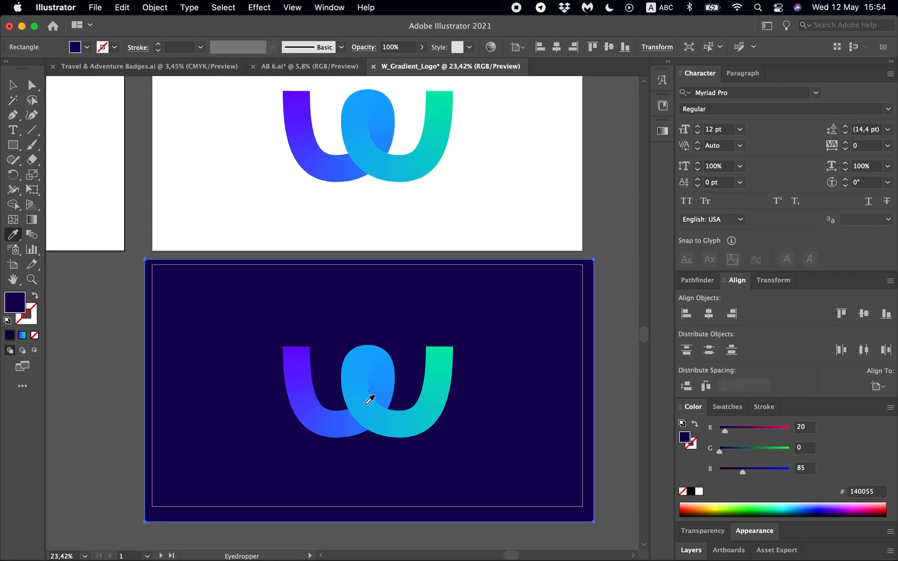
pyautogui.press('v')
pyautogui.click(370, 522)
pyautogui.moveTo(370, 522); pyautogui.dragTo(370, 513)
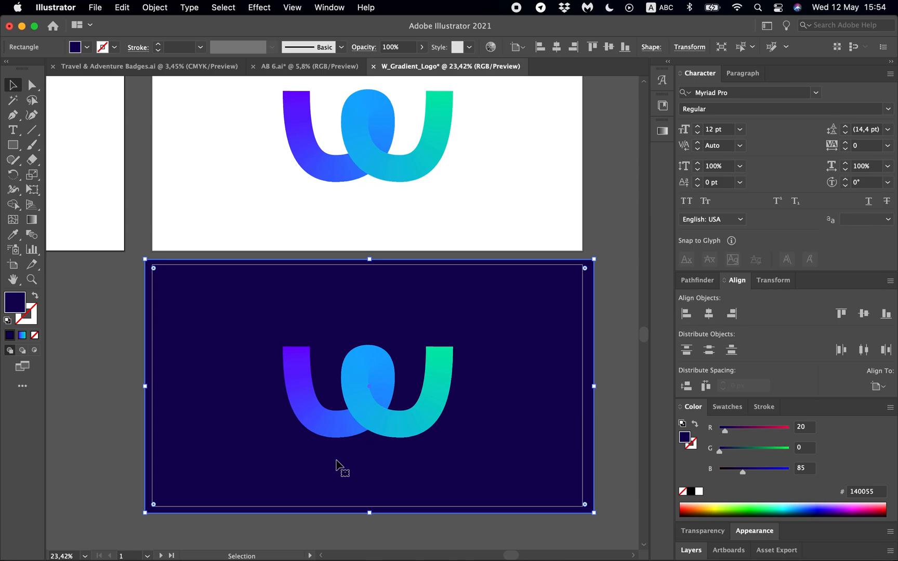
# - Change both end stops of the stroke gradient on the W over the navy background to white
pyautogui.click(363, 415)
pyautogui.scroll(2, 331, 459)
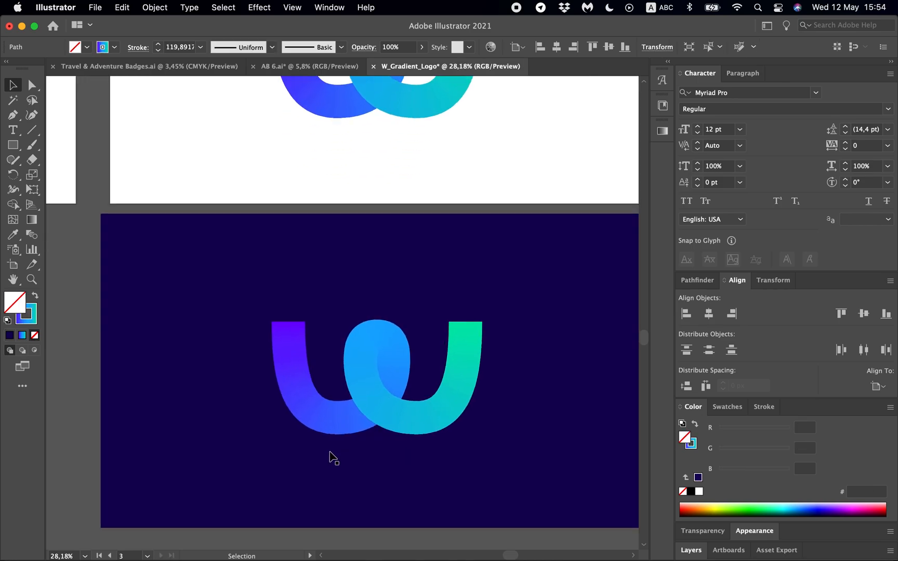
pyautogui.scroll(2, 330, 459)
pyautogui.click(31, 319)
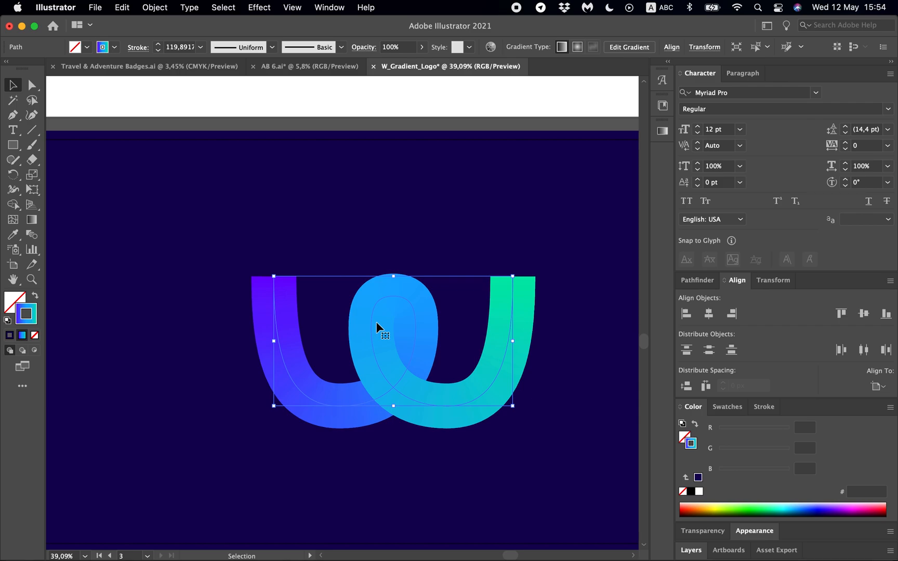
pyautogui.click(662, 130)
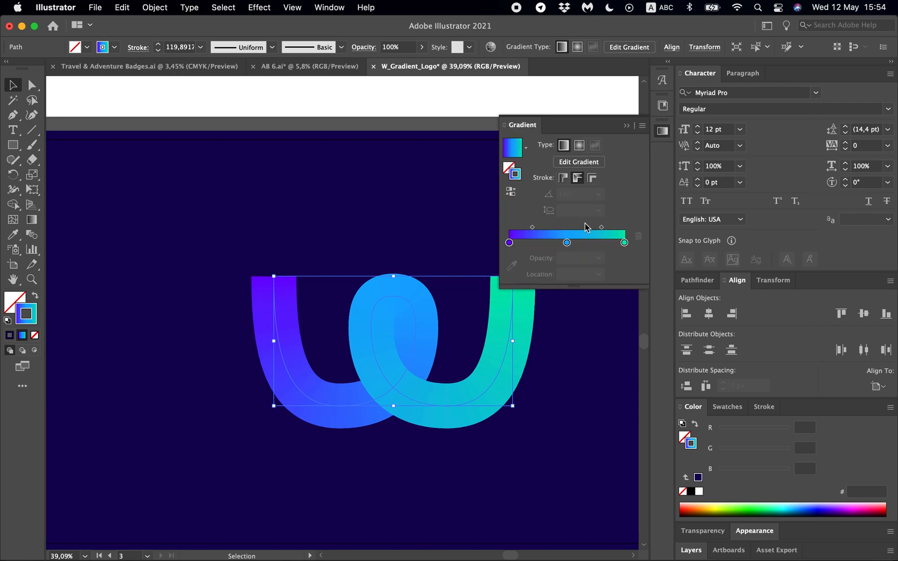
pyautogui.doubleClick(509, 243)
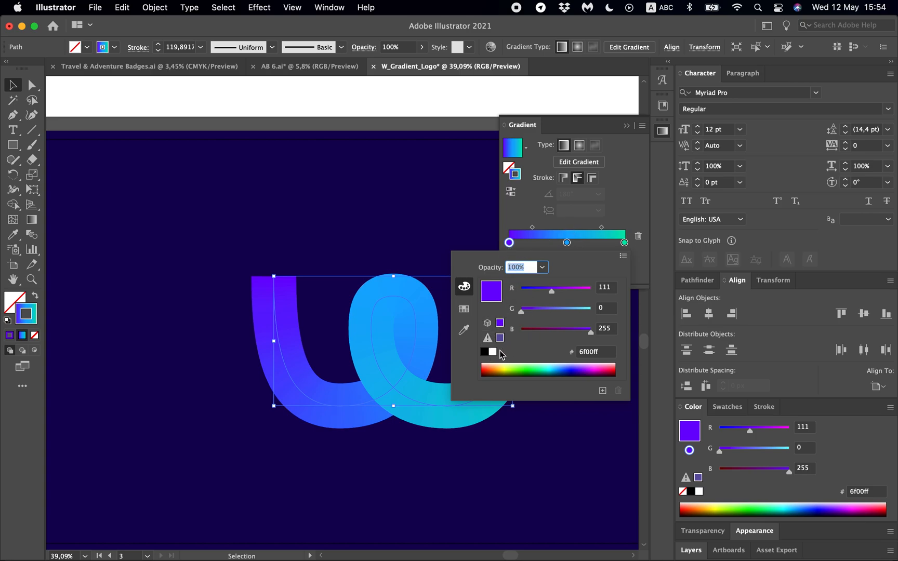
pyautogui.click(492, 353)
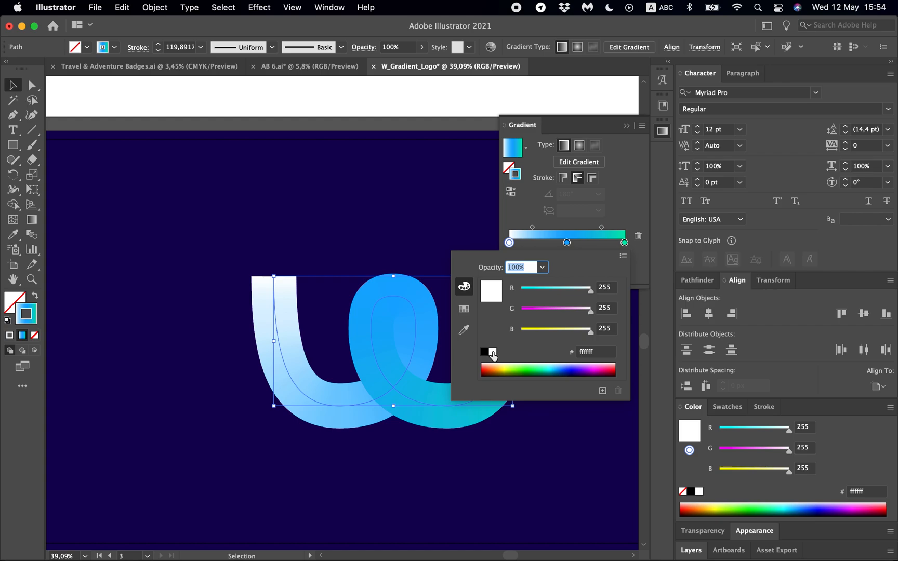
pyautogui.click(638, 220)
pyautogui.doubleClick(624, 243)
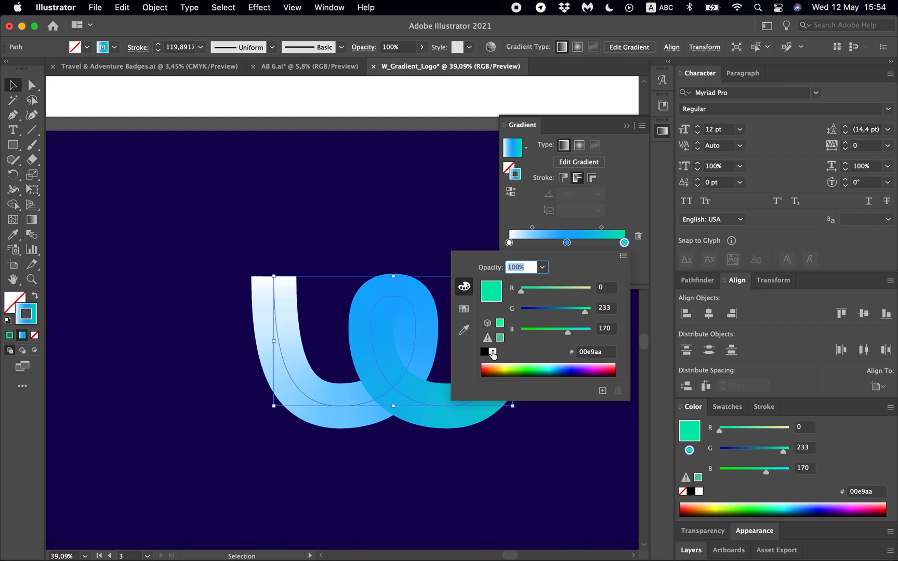
pyautogui.click(493, 355)
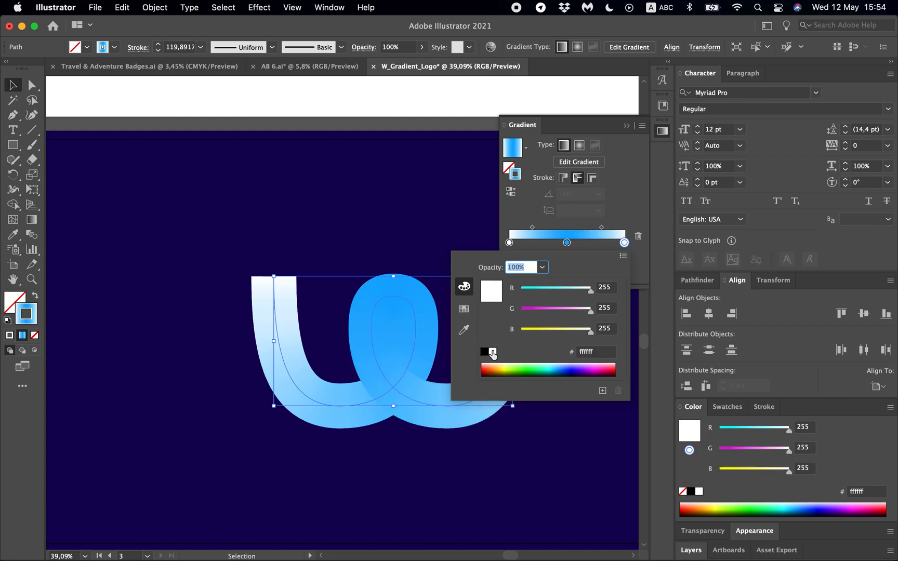
# - Make the middle stop of the W's stroke gradient white with 50% opacity
pyautogui.click(565, 245)
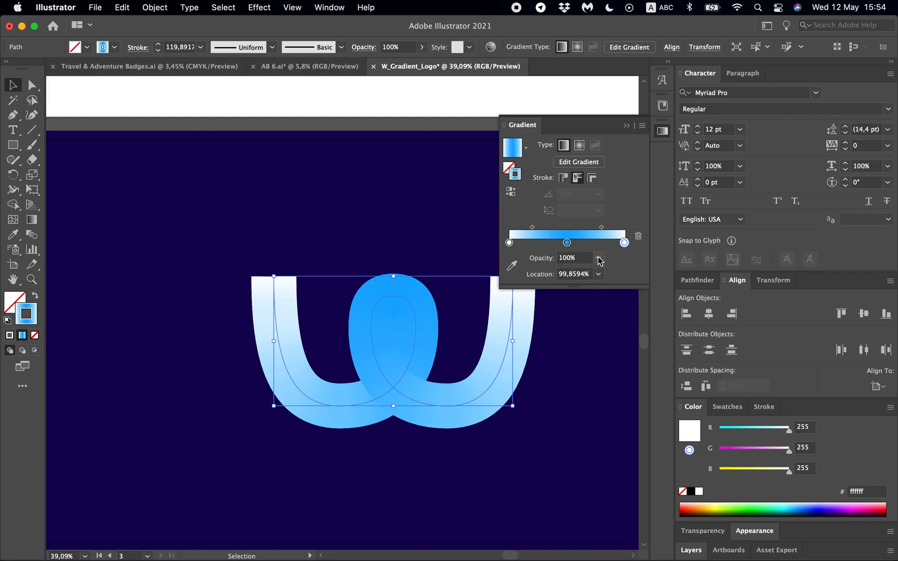
pyautogui.click(566, 243)
pyautogui.doubleClick(567, 243)
pyautogui.click(493, 353)
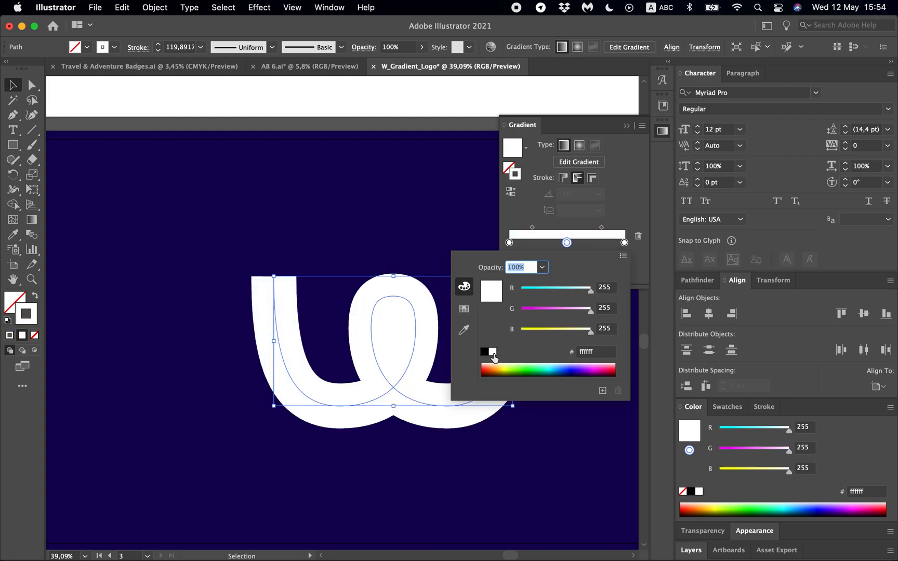
pyautogui.click(635, 208)
pyautogui.click(599, 260)
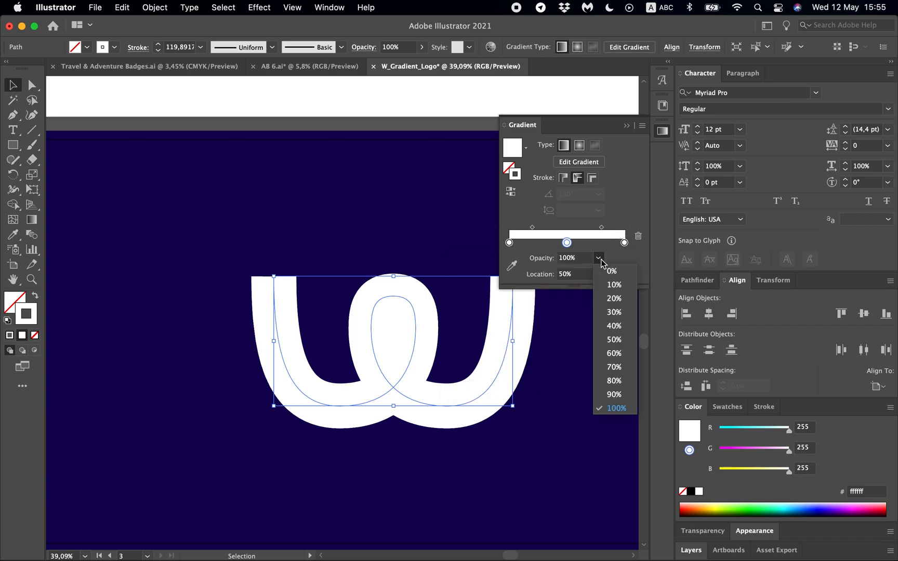
pyautogui.click(613, 343)
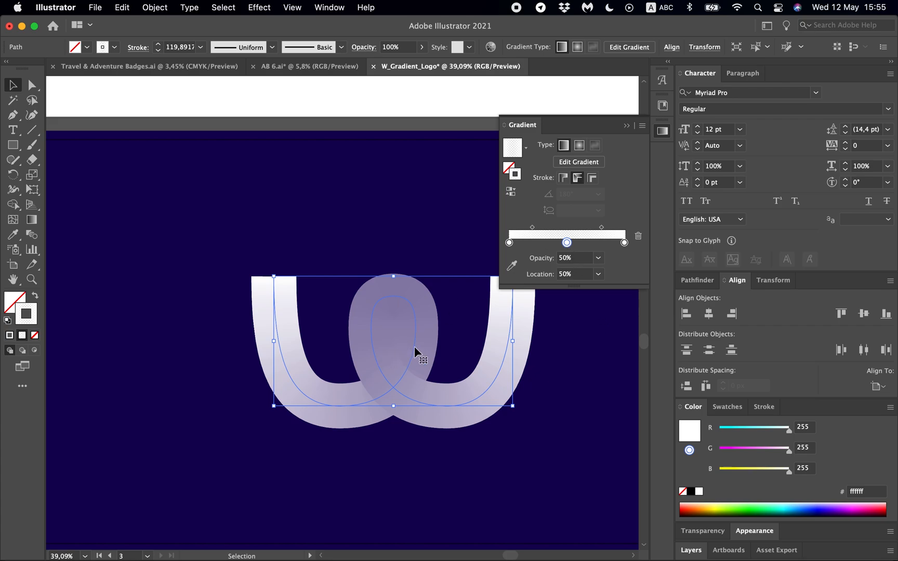
# - Set the location of the midpoint between the first and middle gradient stops to 60%
pyautogui.scroll(-6, 415, 348)
pyautogui.scroll(3, 414, 347)
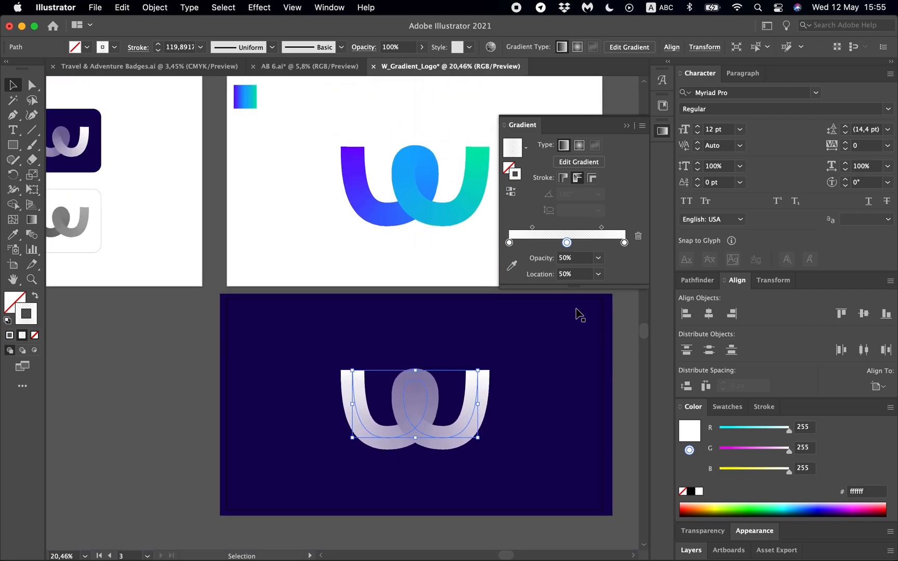
pyautogui.scroll(2, 578, 315)
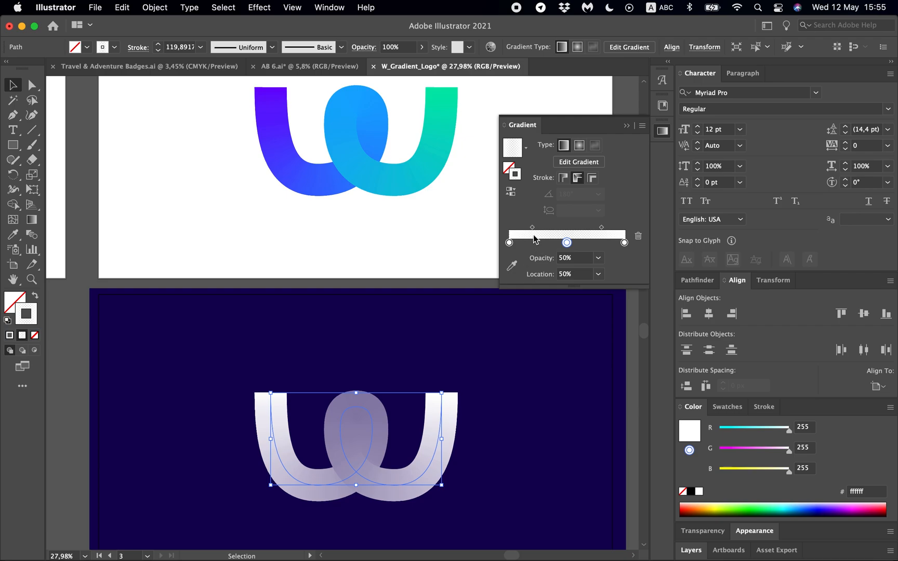
pyautogui.moveTo(532, 228); pyautogui.dragTo(546, 229)
pyautogui.click(562, 275)
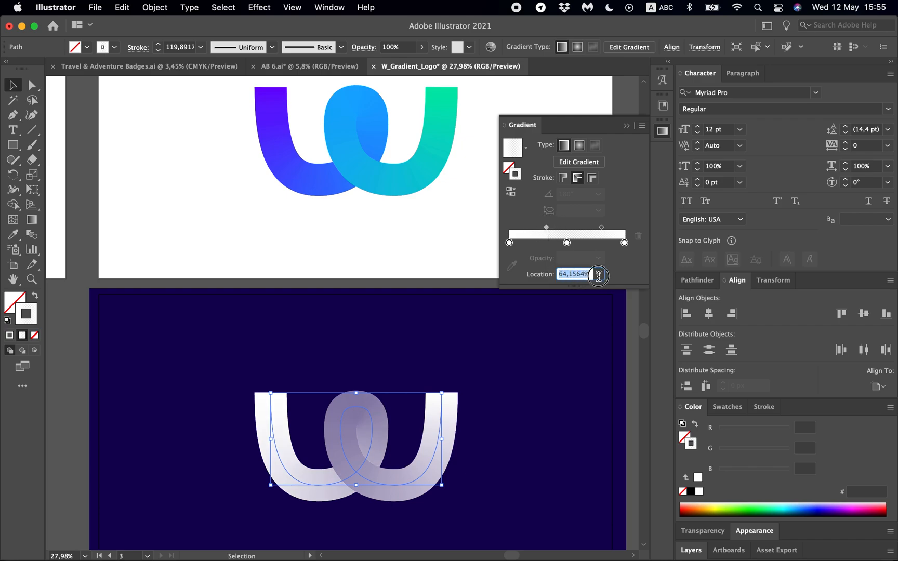
pyautogui.write('60')
pyautogui.press('Return')
# - Try the midpoint between the middle and last gradient stops at about 25% and about 54%
pyautogui.click(601, 229)
pyautogui.moveTo(602, 232); pyautogui.dragTo(582, 231)
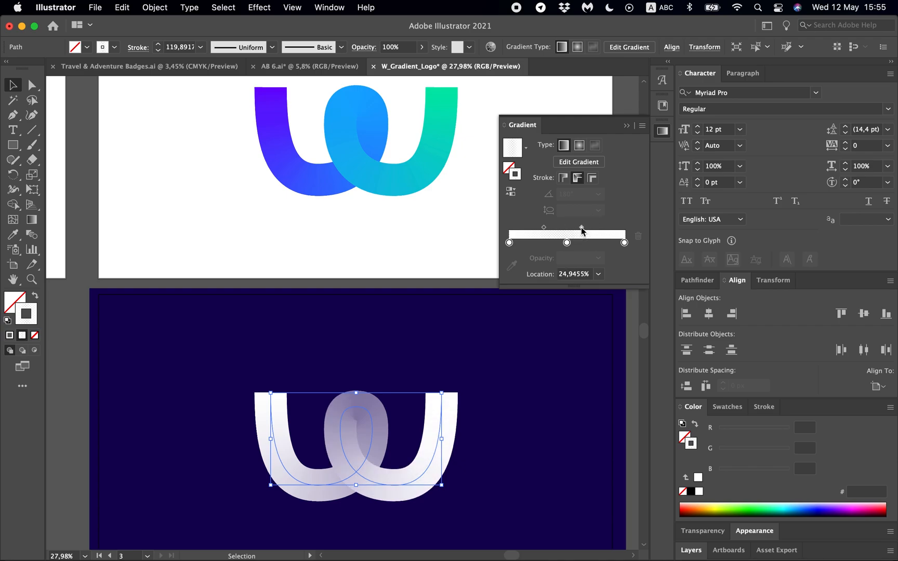
pyautogui.moveTo(581, 227); pyautogui.dragTo(600, 229)
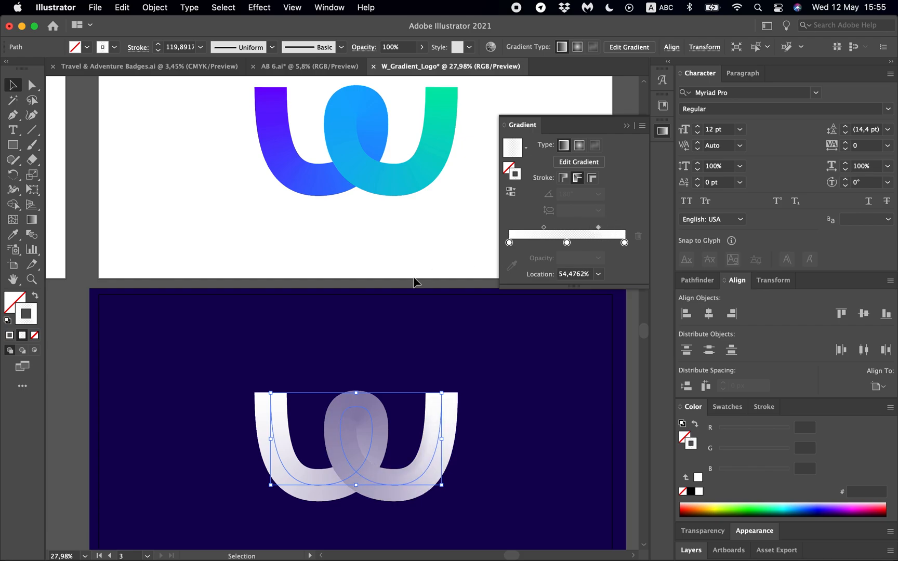
# - Set the gradient's second midpoint to a 30% location and move its first midpoint to about 39%
pyautogui.scroll(-4, 416, 282)
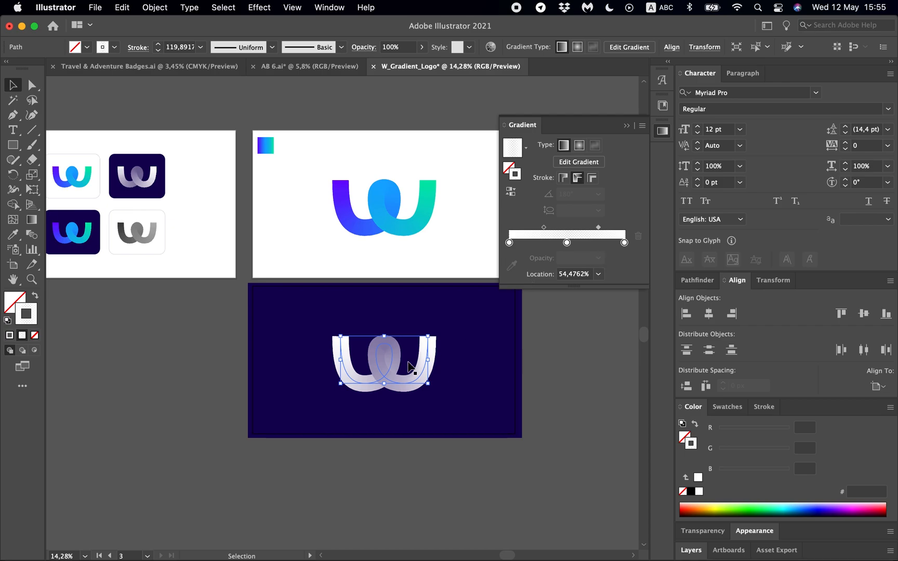
pyautogui.scroll(5, 411, 366)
pyautogui.moveTo(598, 229); pyautogui.dragTo(583, 229)
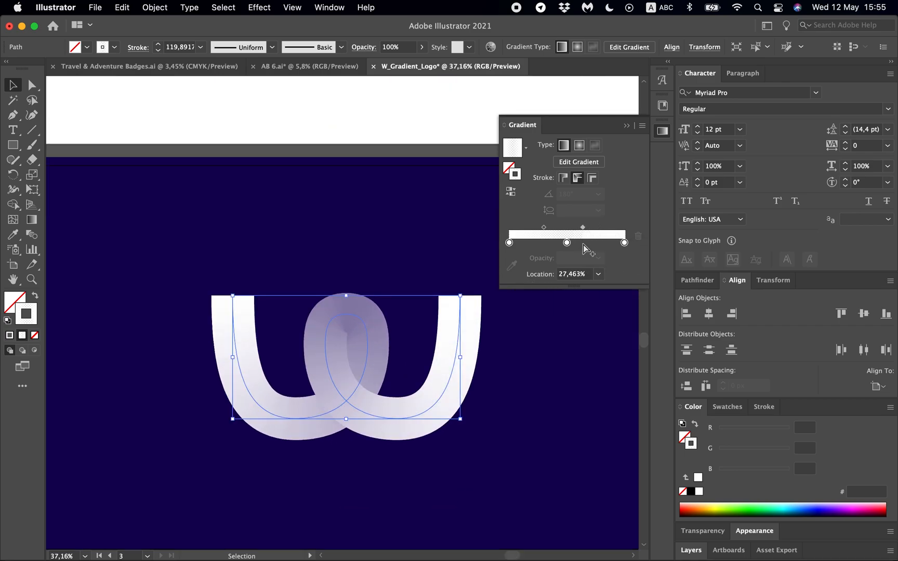
pyautogui.moveTo(559, 274); pyautogui.dragTo(587, 275)
pyautogui.write('25')
pyautogui.press('Return')
pyautogui.moveTo(583, 271); pyautogui.dragTo(543, 271)
pyautogui.write('30')
pyautogui.press('Return')
pyautogui.moveTo(544, 227); pyautogui.dragTo(535, 229)
pyautogui.moveTo(534, 229); pyautogui.dragTo(531, 228)
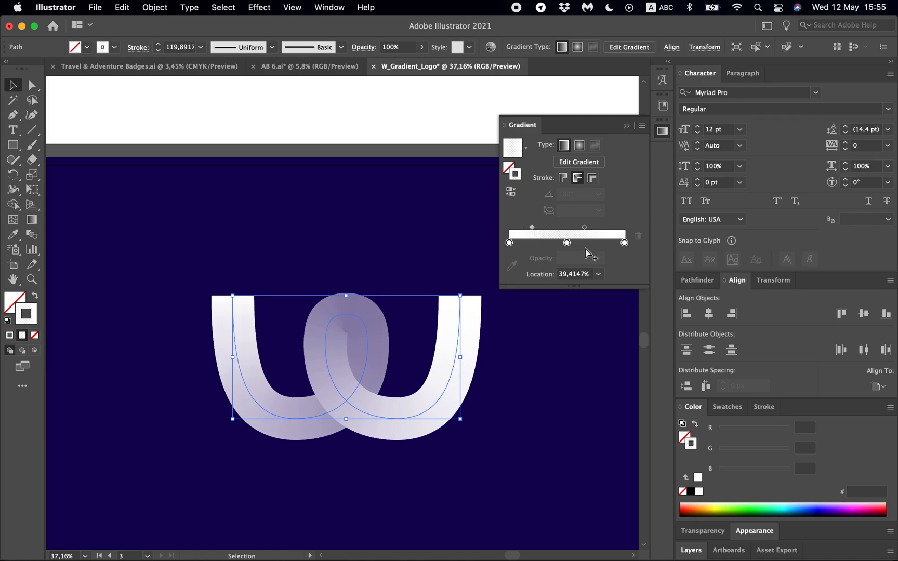
# - Try the middle gradient stop at about 47%, and restore its location to 50%
pyautogui.click(567, 243)
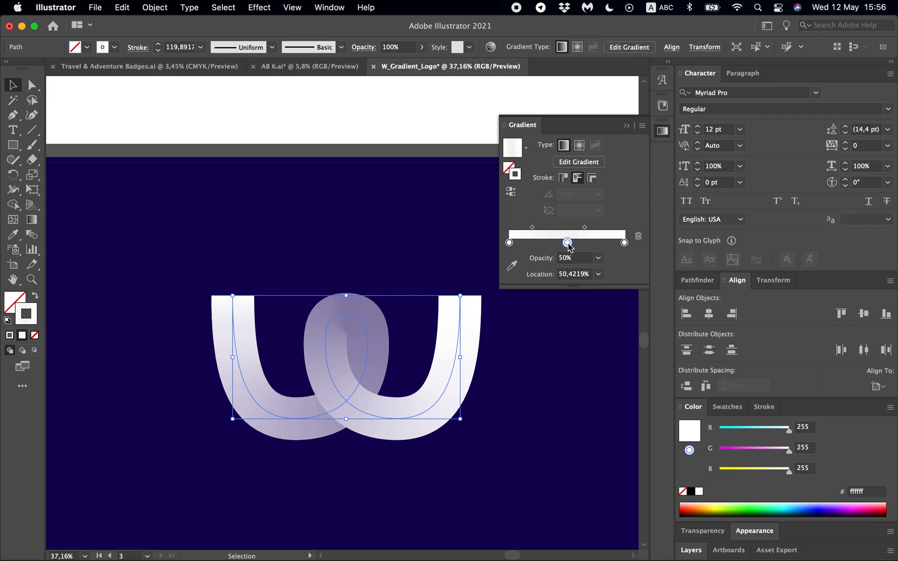
pyautogui.moveTo(569, 244); pyautogui.dragTo(564, 243)
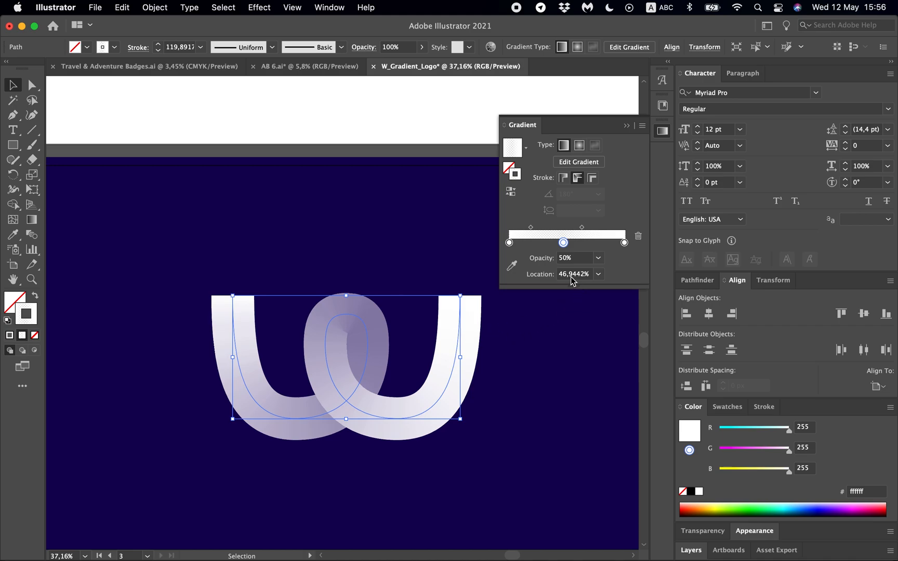
pyautogui.press('super+z')
pyautogui.press('super+z')
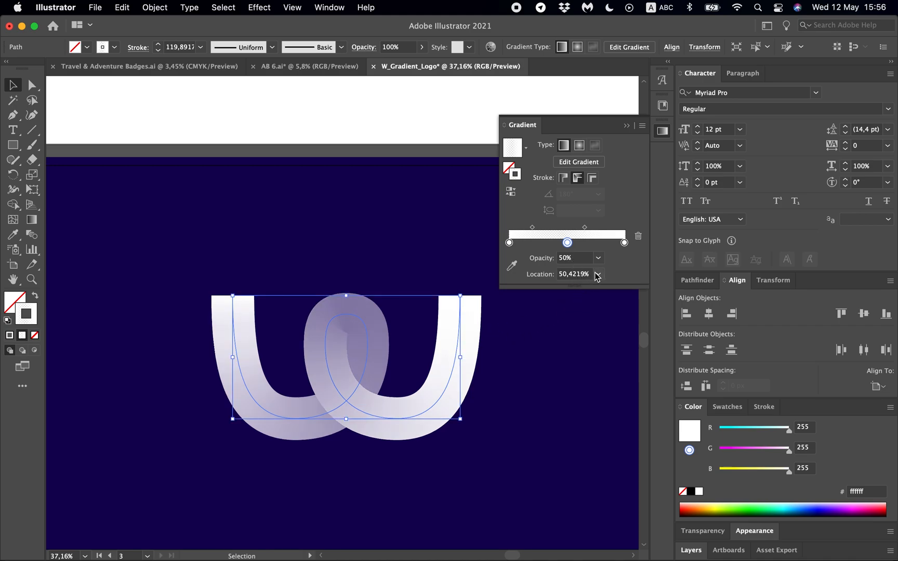
pyautogui.click(597, 276)
pyautogui.click(614, 356)
# - Shorten the upper direction handle of the anchor point on the left side of the W's loop
pyautogui.scroll(1, 316, 372)
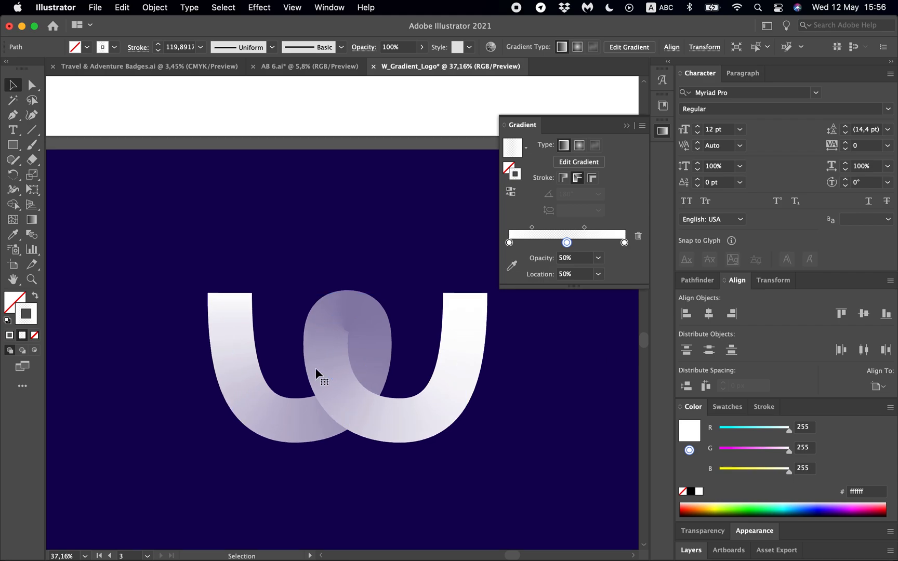
pyautogui.press('a')
pyautogui.scroll(5, 323, 366)
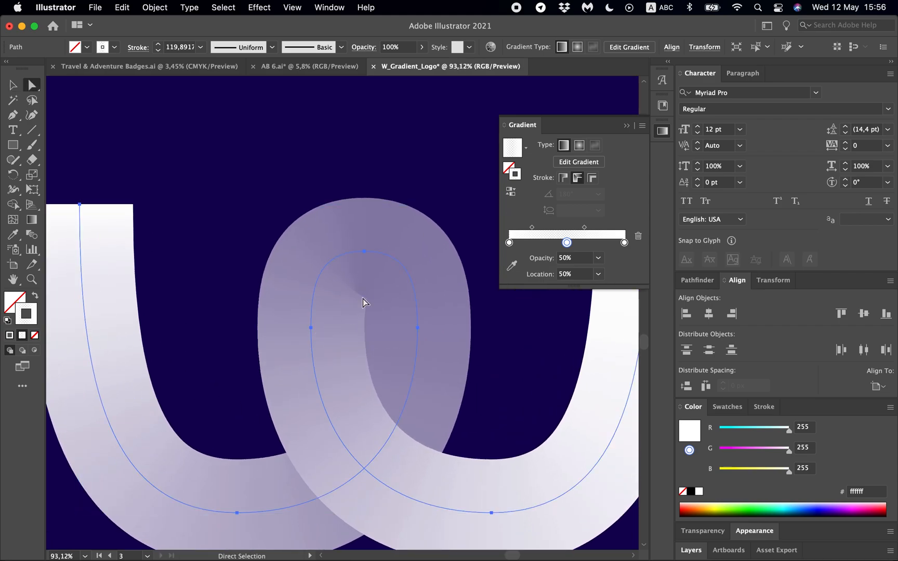
pyautogui.click(364, 253)
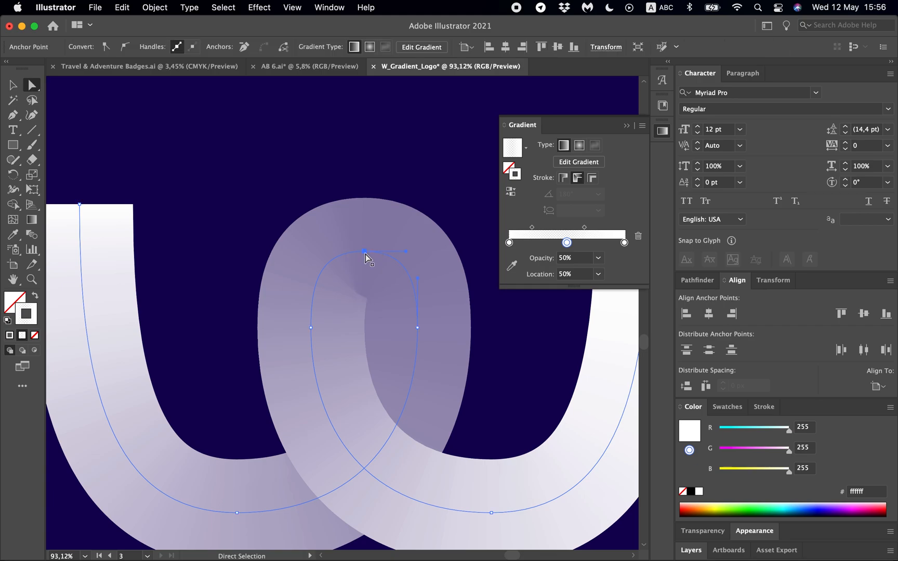
pyautogui.click(311, 326)
pyautogui.moveTo(311, 279); pyautogui.dragTo(310, 288)
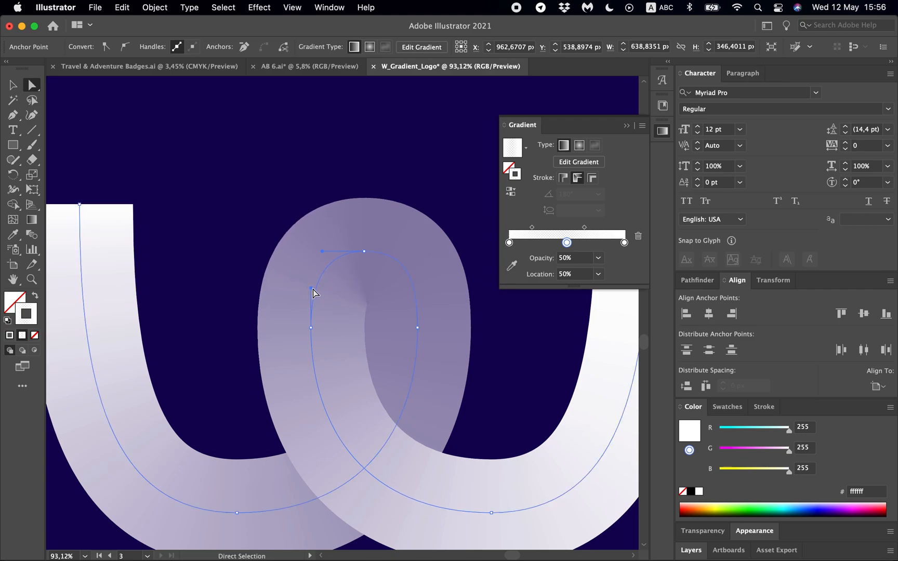
# - Shorten the upper handle of the loop's right anchor point and slightly lengthen the top anchor's right handle
pyautogui.click(418, 327)
pyautogui.click(418, 279)
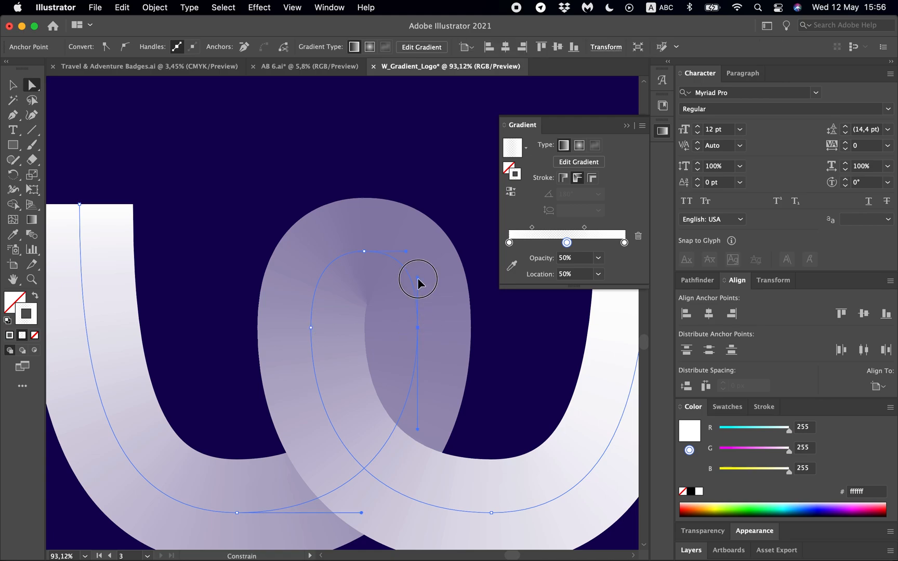
pyautogui.moveTo(418, 283); pyautogui.dragTo(417, 287)
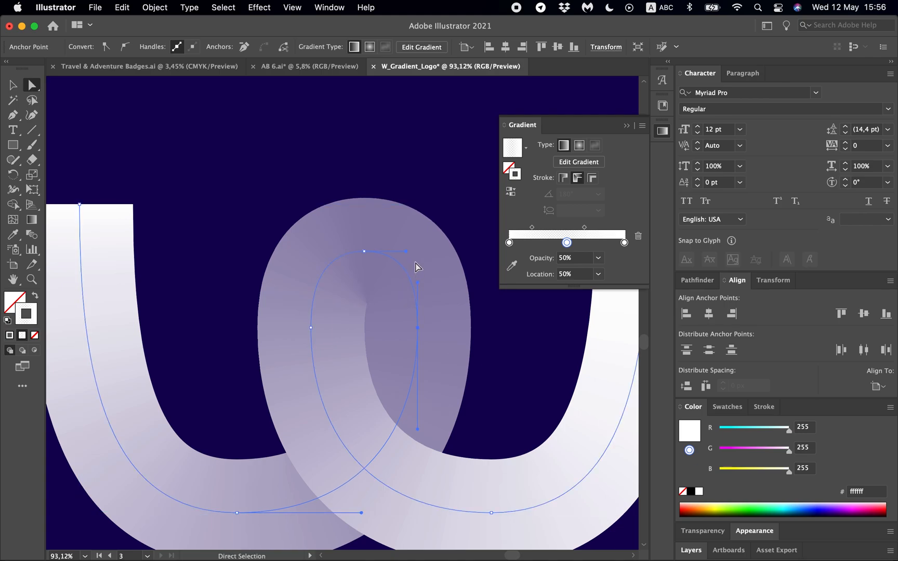
pyautogui.moveTo(406, 252); pyautogui.dragTo(408, 250)
pyautogui.scroll(-5, 408, 245)
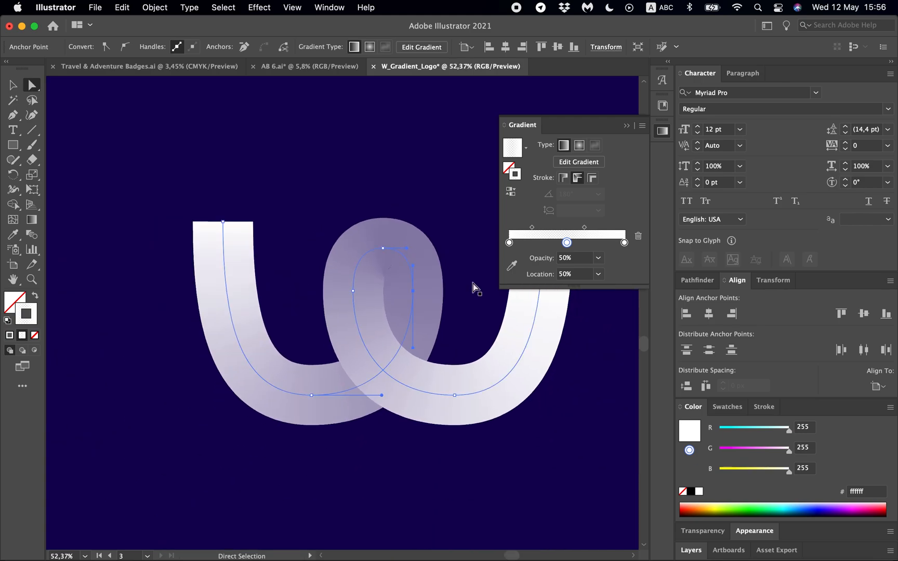
pyautogui.click(662, 133)
pyautogui.press('v')
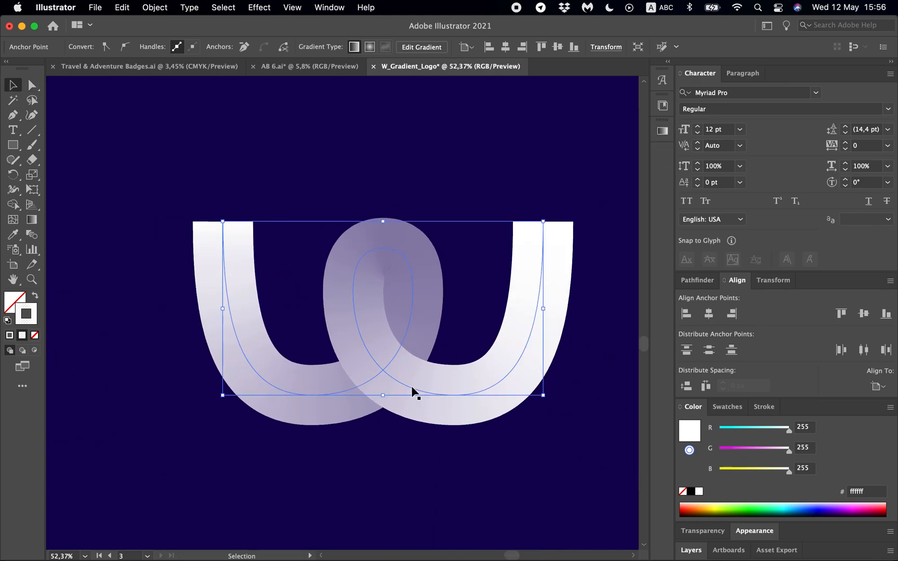
# - Deselect the W path and compare the white gradient logo on navy with the colored version on the artboard above
pyautogui.scroll(-2, 413, 393)
pyautogui.scroll(-2, 413, 147)
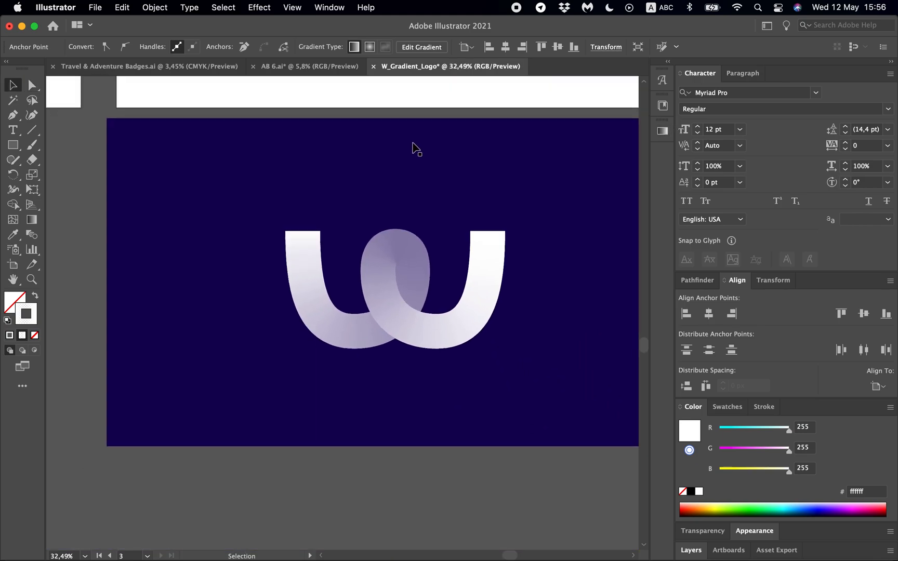
pyautogui.click(358, 485)
pyautogui.scroll(1, 374, 436)
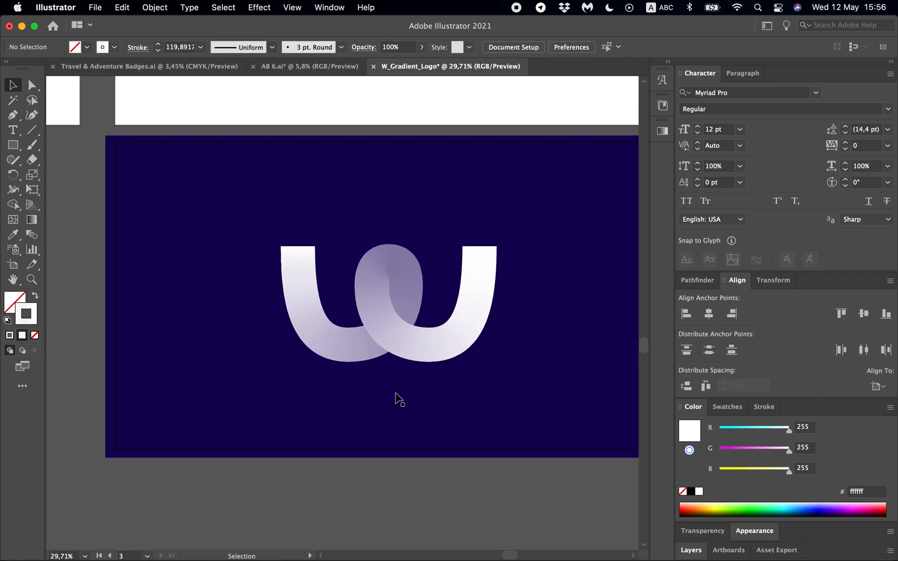
pyautogui.scroll(-1, 435, 405)
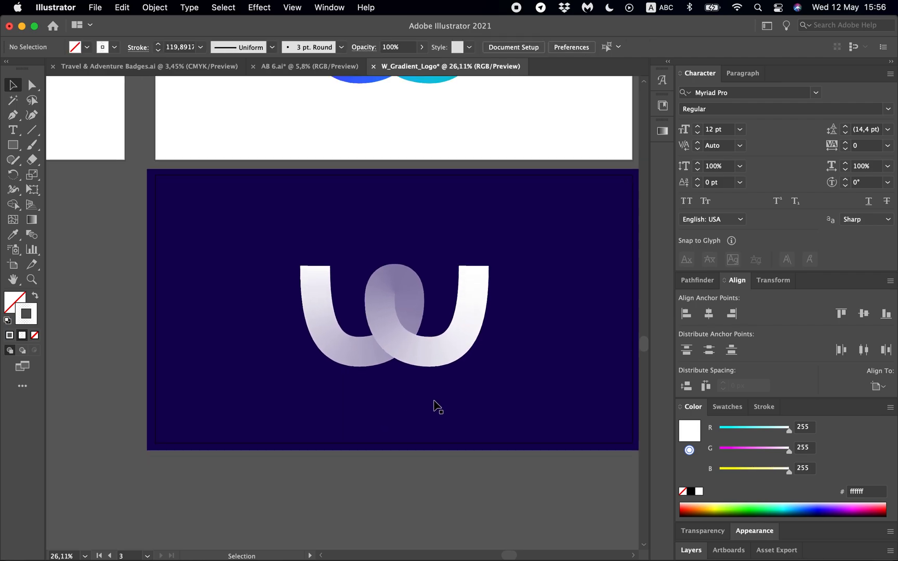
pyautogui.scroll(4, 435, 405)
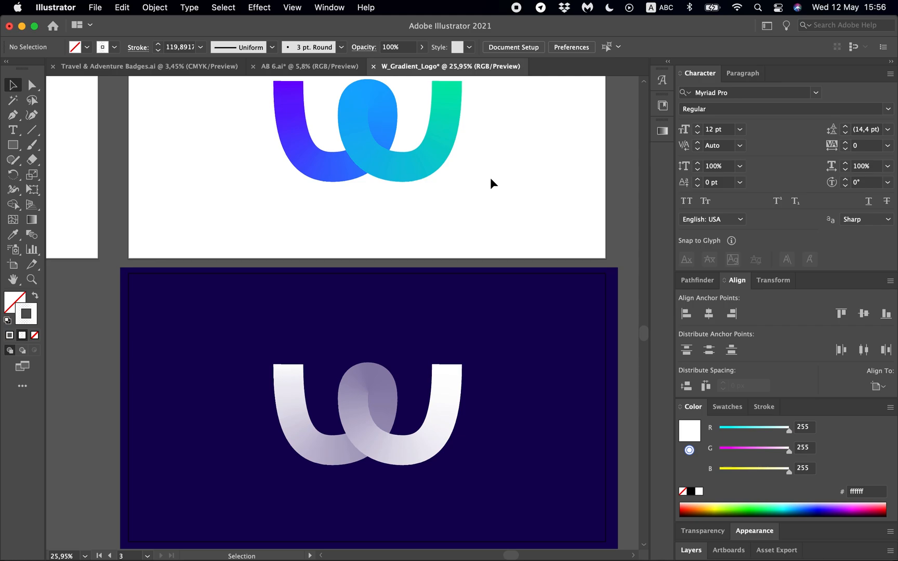
pyautogui.scroll(2, 490, 177)
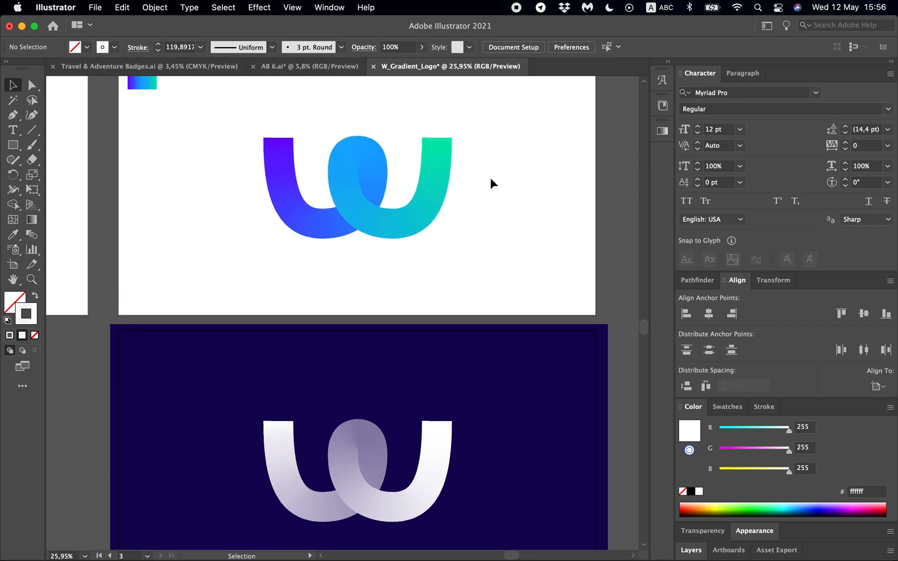
pyautogui.scroll(-2, 490, 177)
pyautogui.scroll(1, 490, 177)
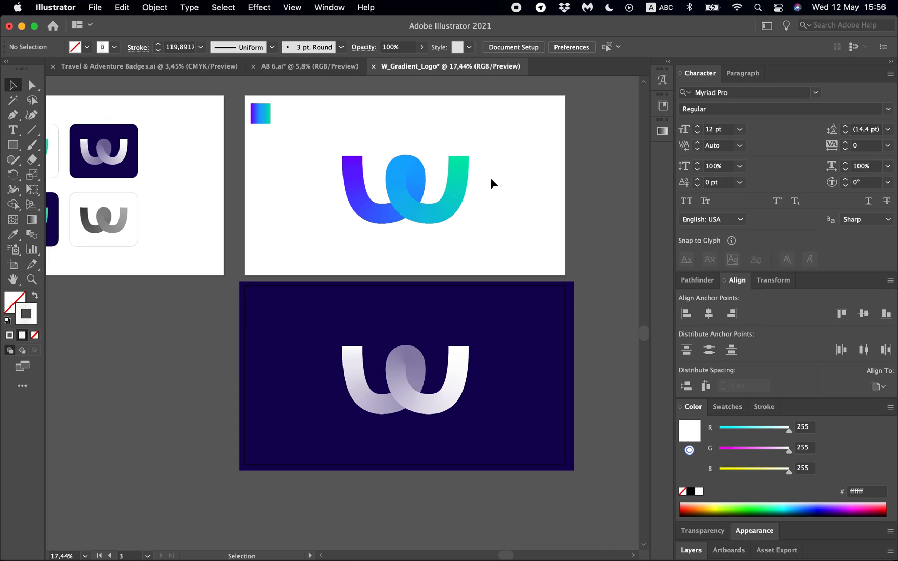